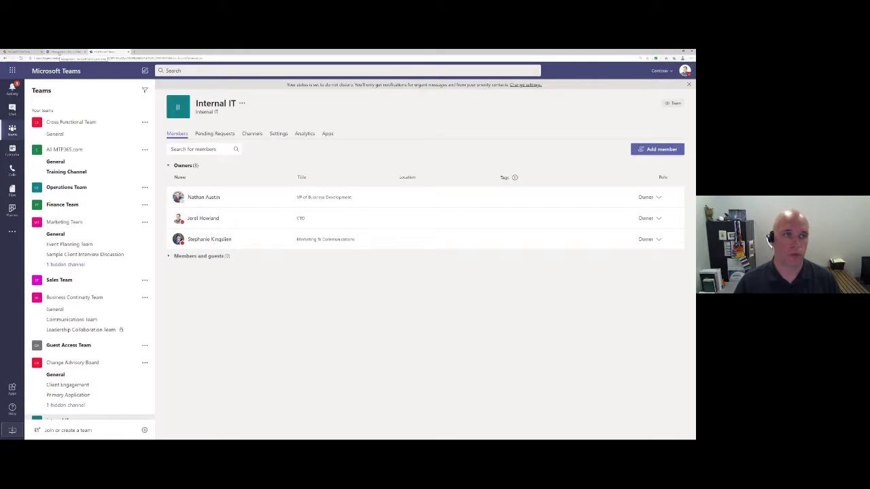
- Switch to the Microsoft Teams admin center, dismiss all reminders and open the Operations Team's details
click(61, 52)
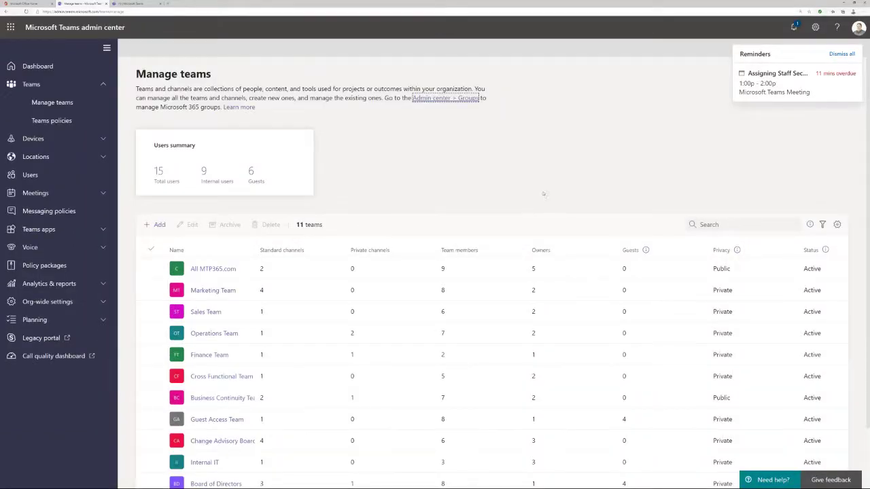
click(841, 53)
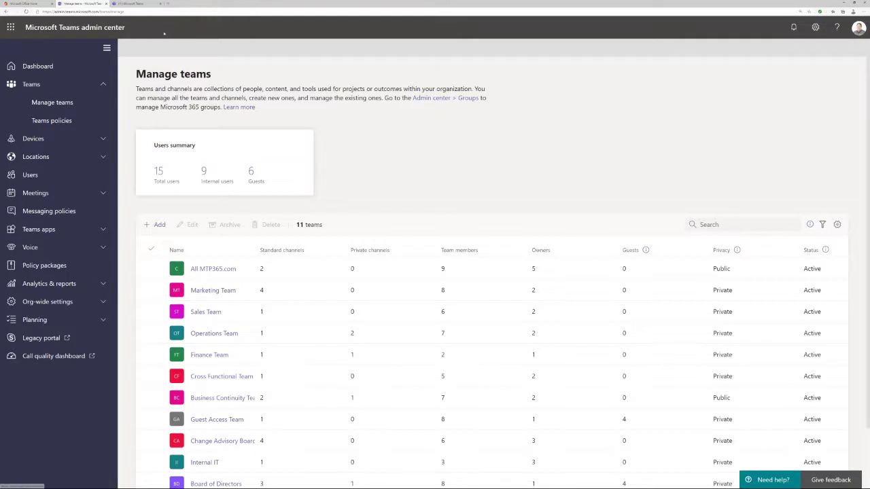
scroll(442, 272, down, 2)
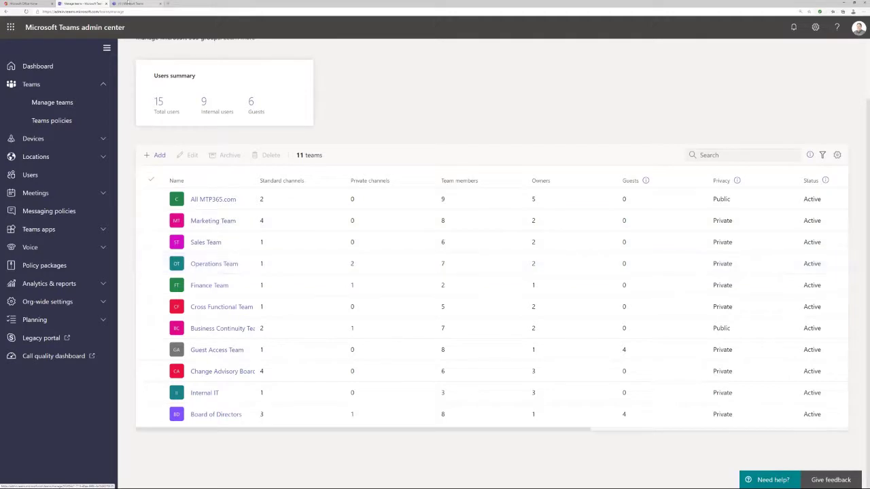
click(233, 279)
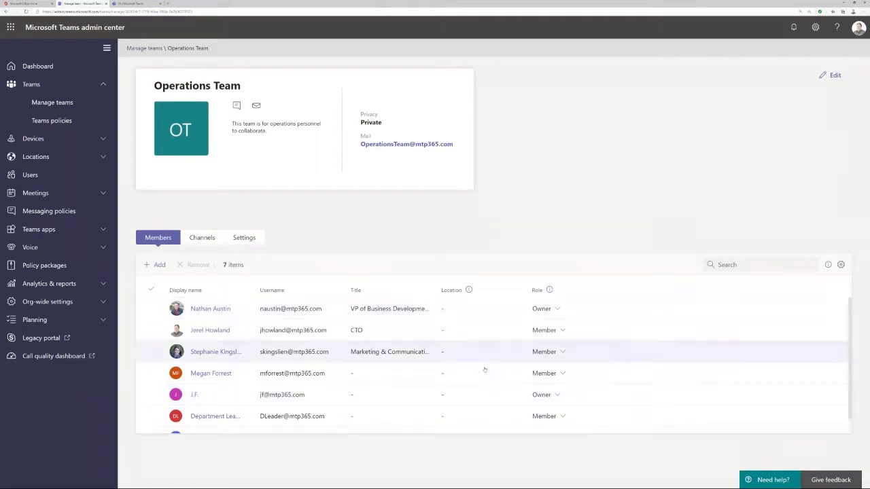
- Look through the Operations Team's member list, channels and settings in the admin center
scroll(484, 367, down, 1)
scroll(588, 410, up, 1)
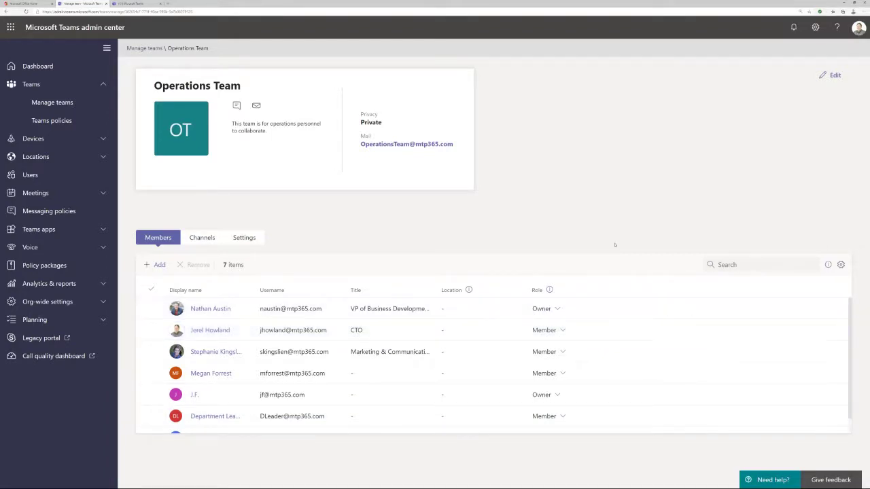
click(210, 241)
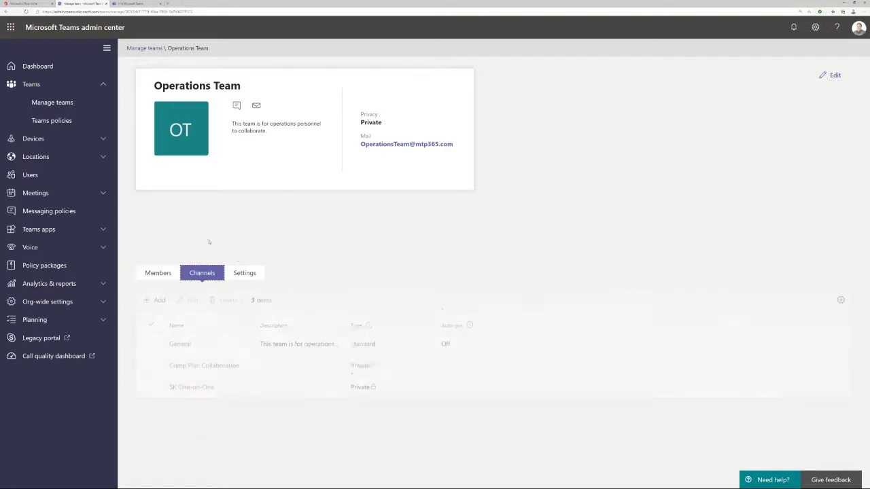
click(239, 274)
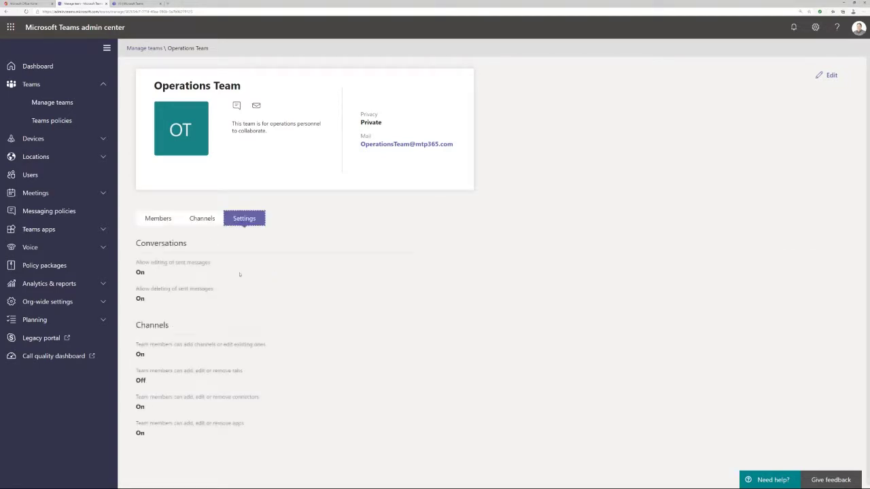
- Add Standard User to the Operations Team's members, finding the account with the search text "stand"
click(157, 219)
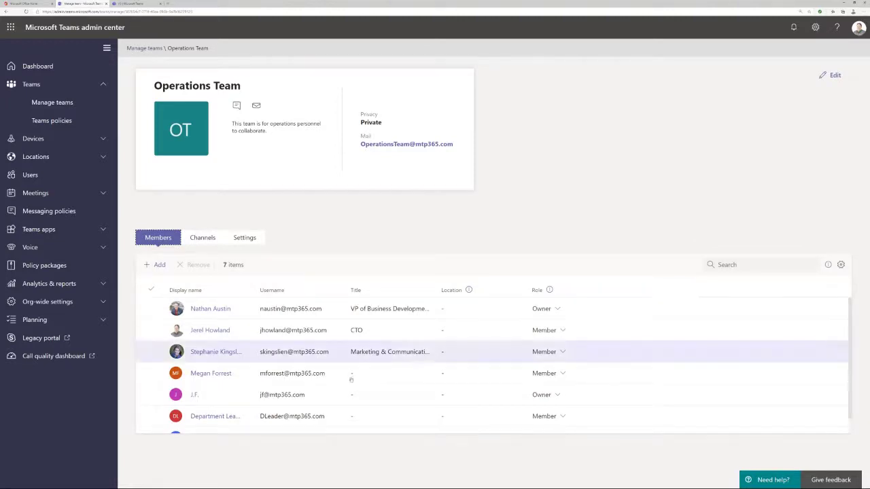
scroll(408, 386, down, 1)
scroll(408, 387, up, 1)
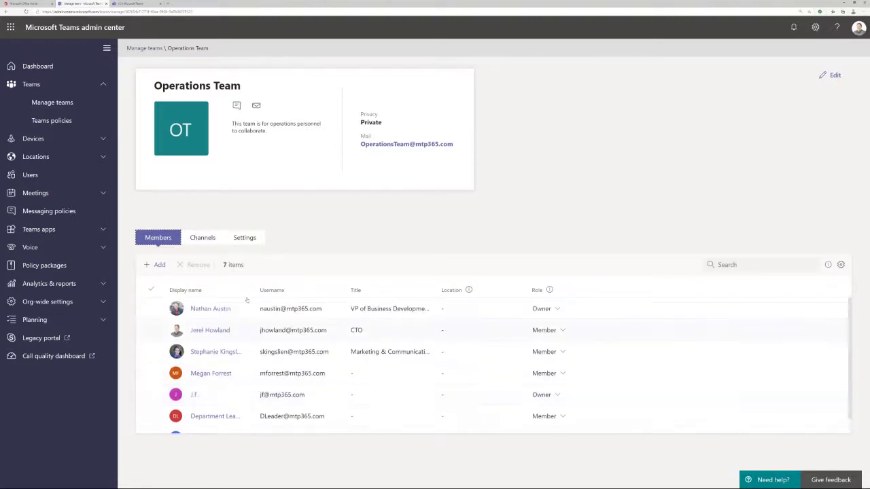
click(159, 265)
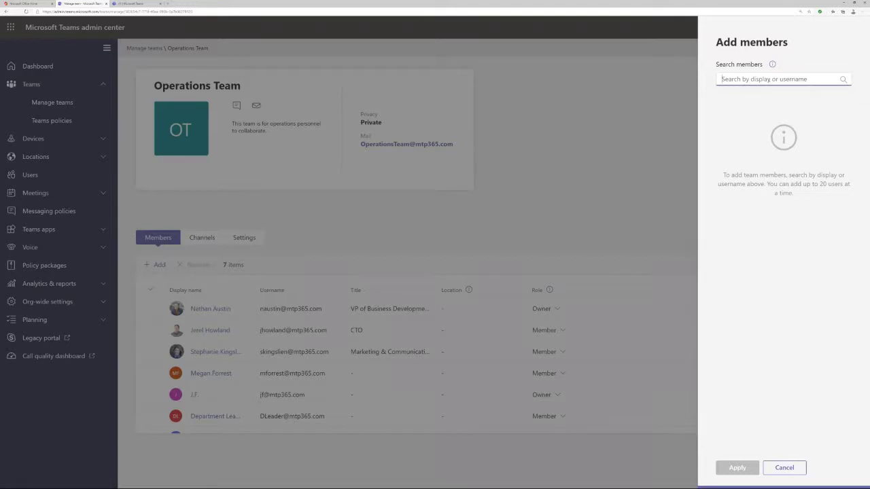
text(stand)
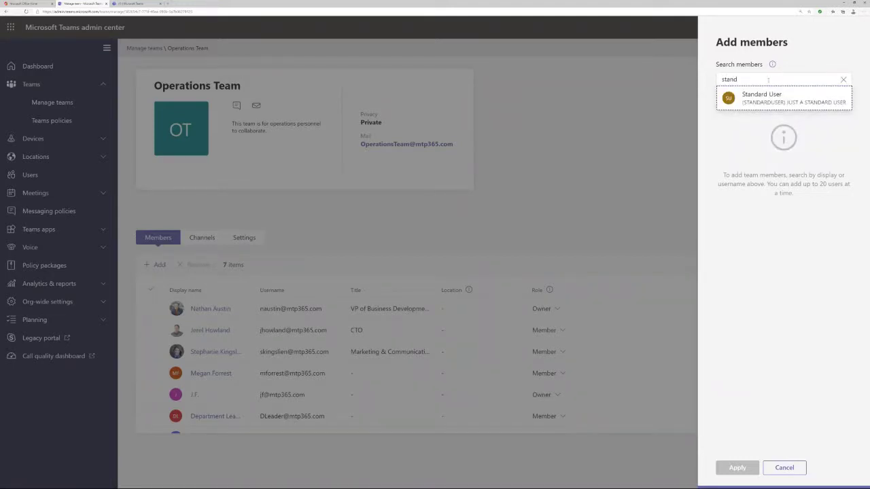
click(775, 98)
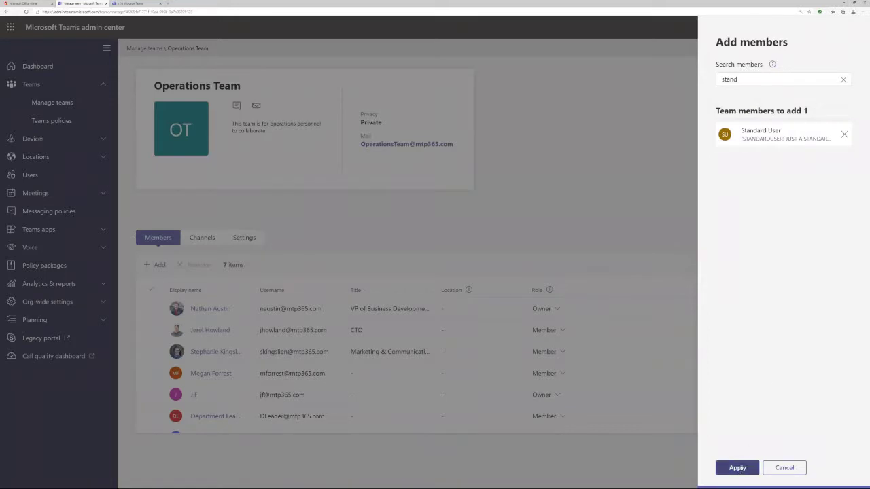
click(738, 468)
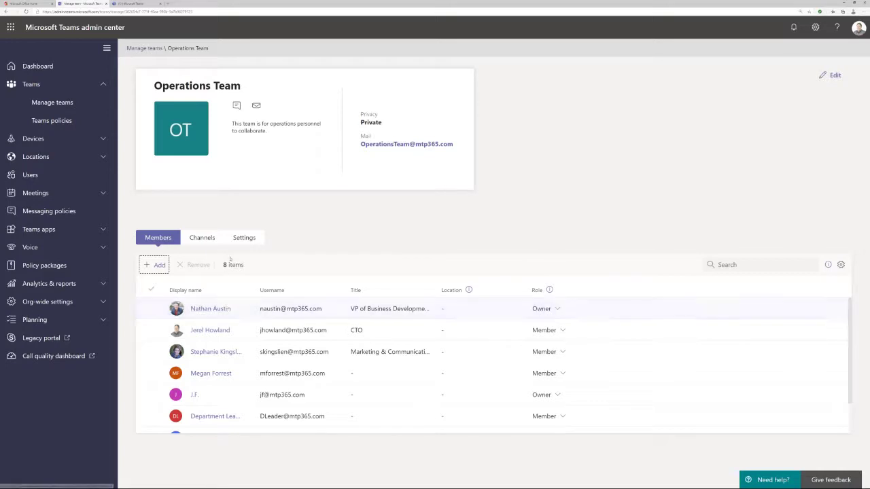
- Check the Operations Team's settings, and open the same team's management page in the Microsoft Teams web app
click(246, 238)
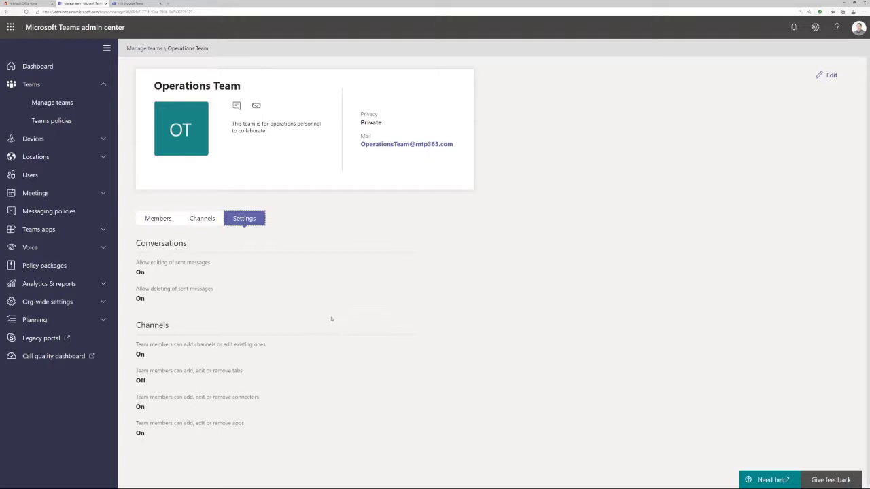
click(160, 218)
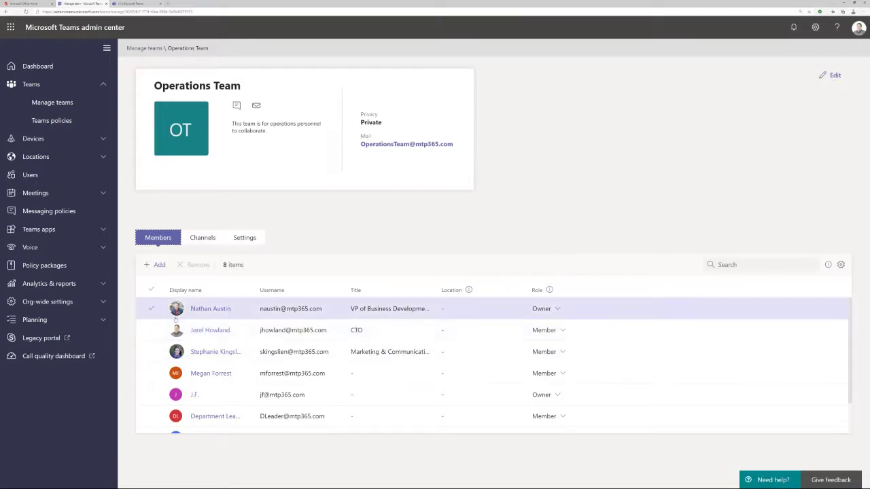
click(140, 3)
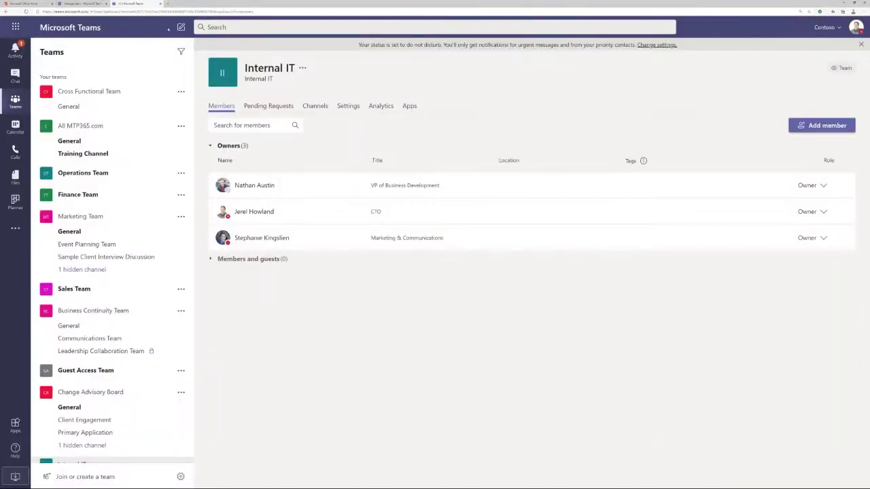
click(75, 174)
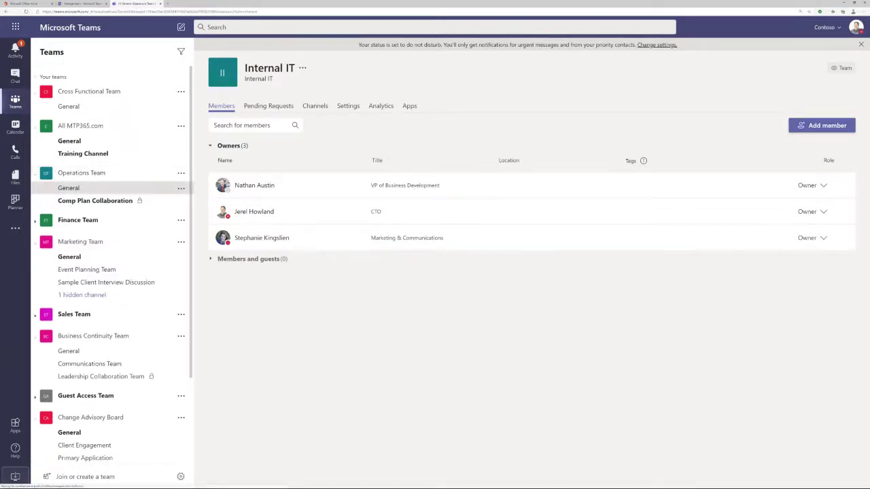
click(69, 188)
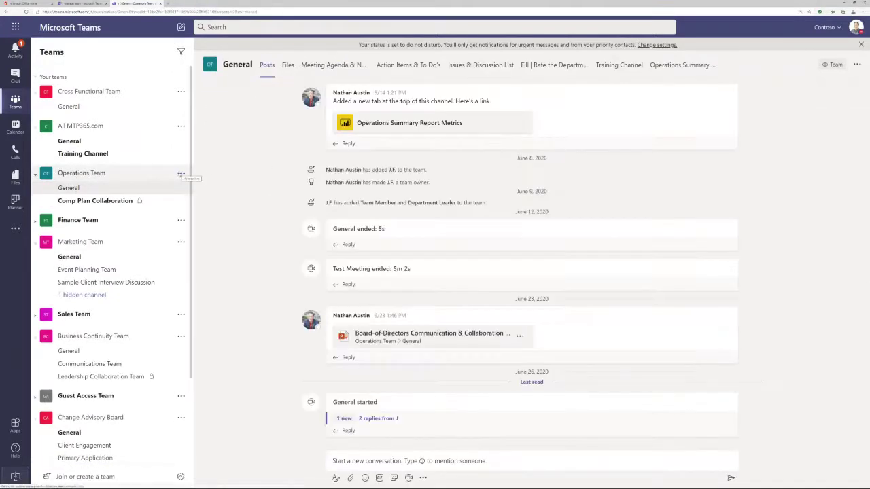
click(181, 174)
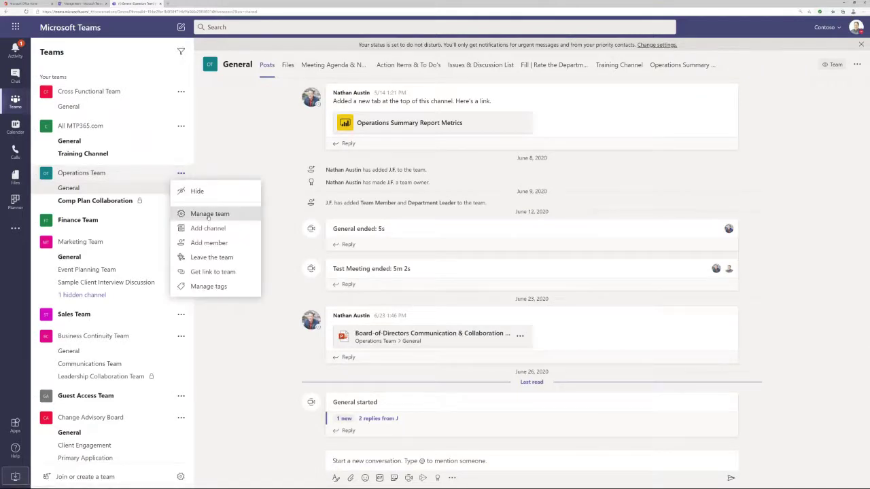
click(208, 214)
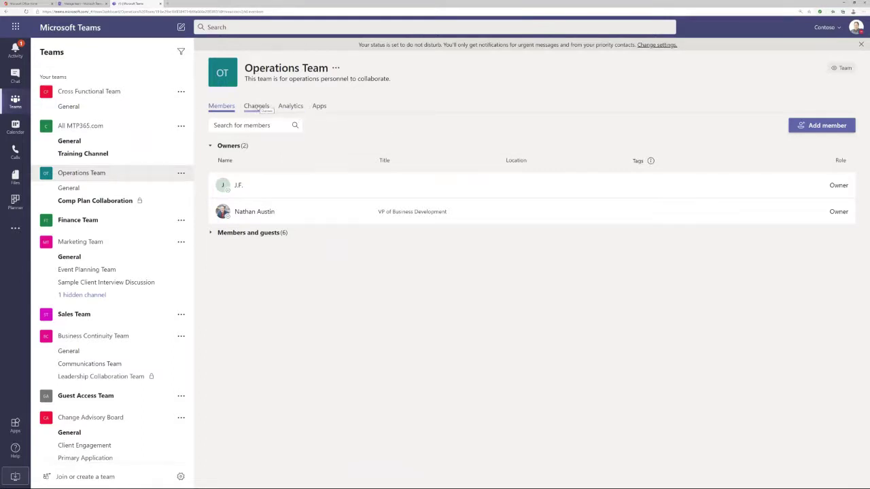
- Examine the form for requesting new members for the Operations Team, and close it without sending a request
click(825, 128)
drag(313, 129, 487, 130)
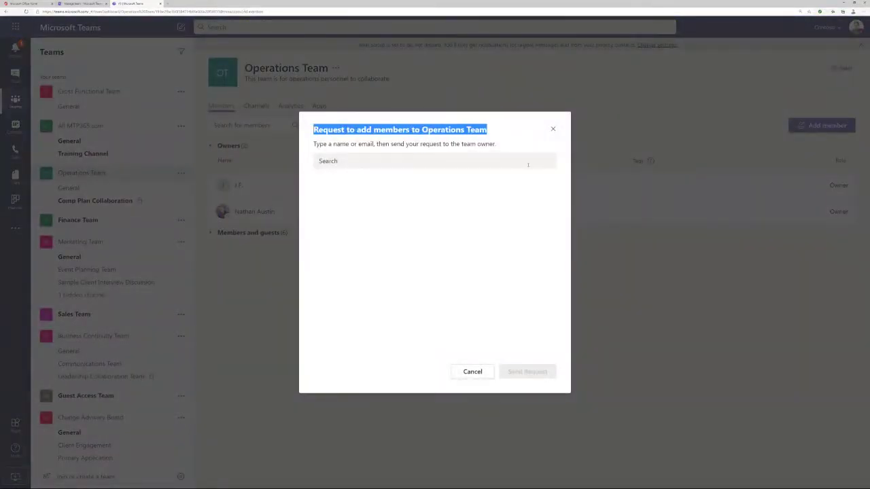
click(677, 252)
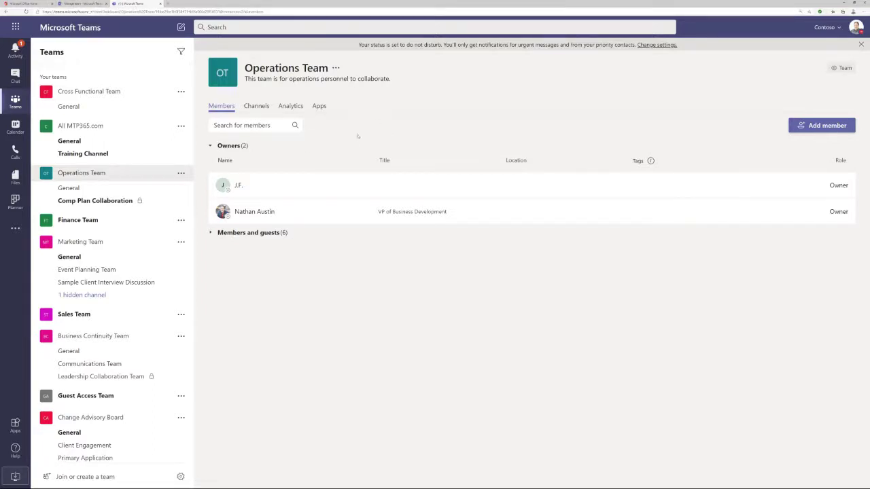
- Open the Internal IT team's management page and view its pending requests and channels
scroll(109, 408, down, 3)
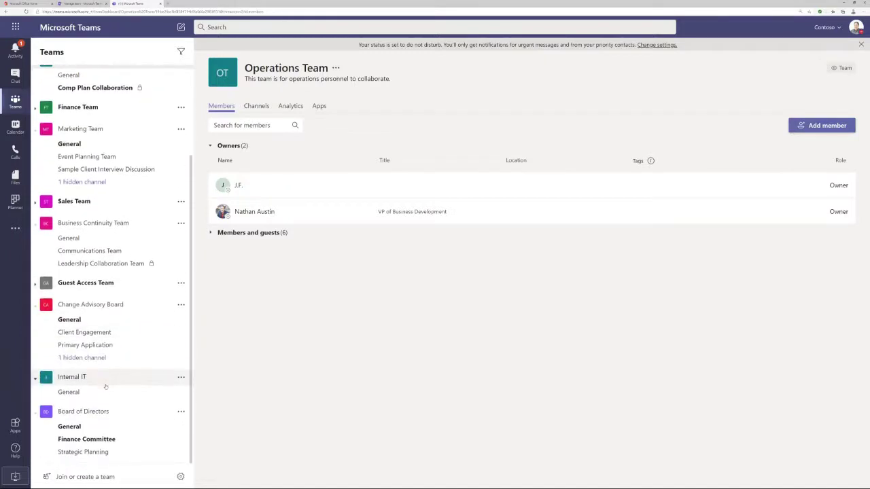
scroll(116, 387, up, 1)
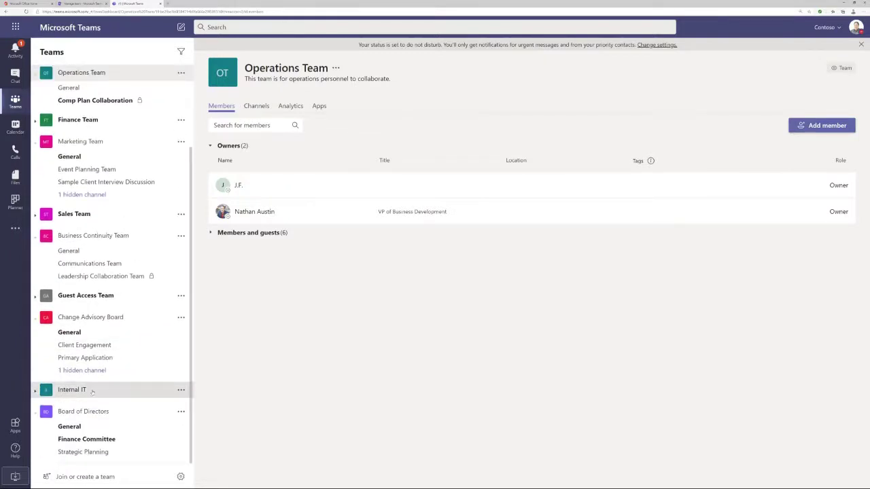
click(88, 393)
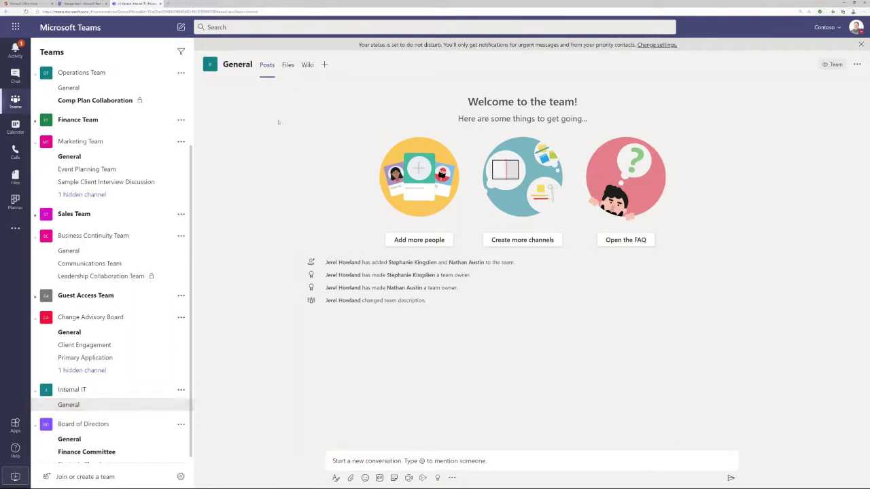
click(181, 390)
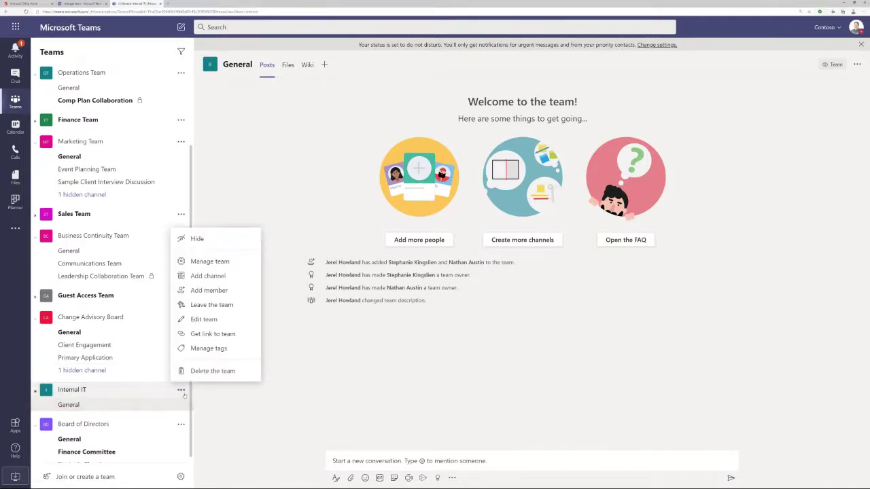
click(224, 263)
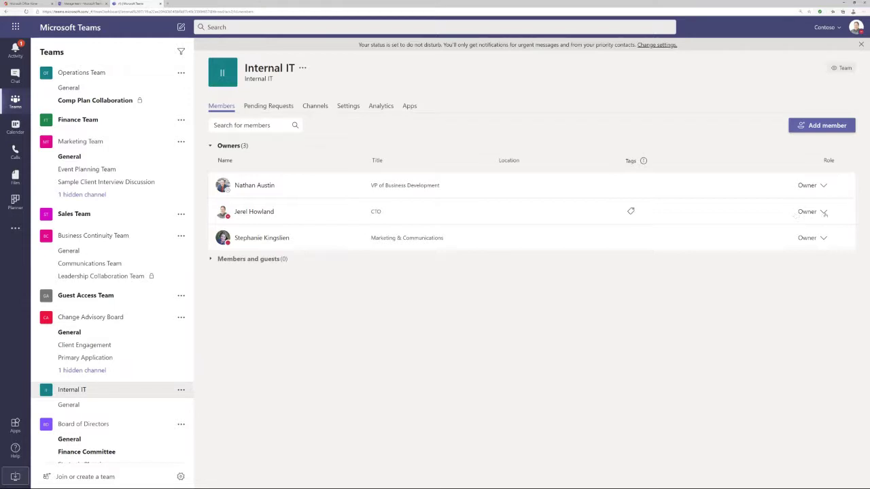
click(266, 107)
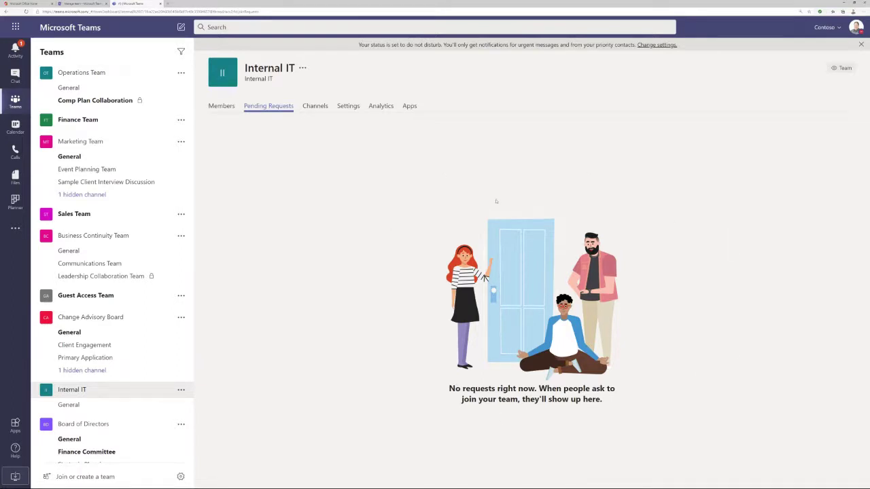
click(315, 106)
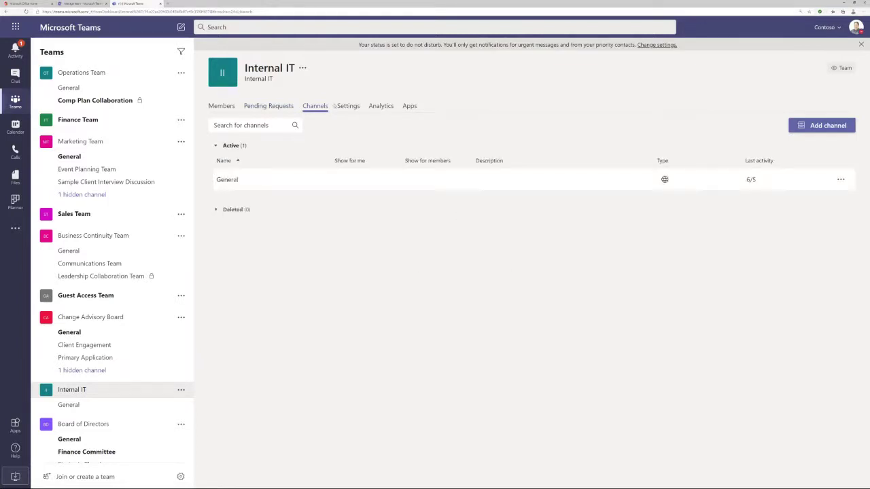
- In the Internal IT team's settings, disallow members from creating, updating, deleting and restoring channels, and from deleting or editing their messages
click(347, 108)
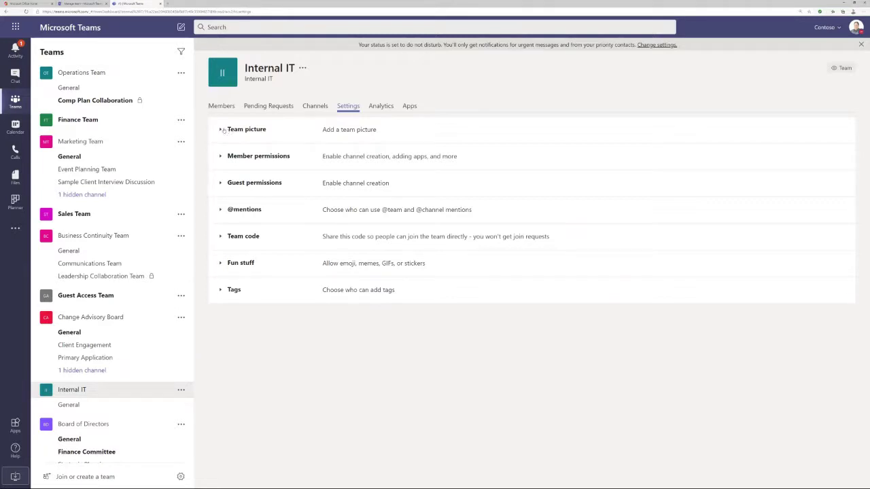
click(221, 158)
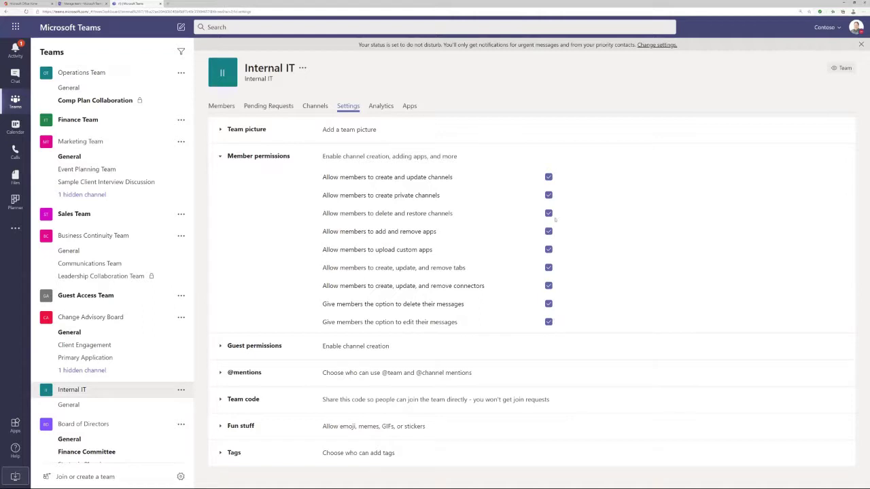
click(550, 305)
click(549, 322)
click(548, 177)
click(549, 223)
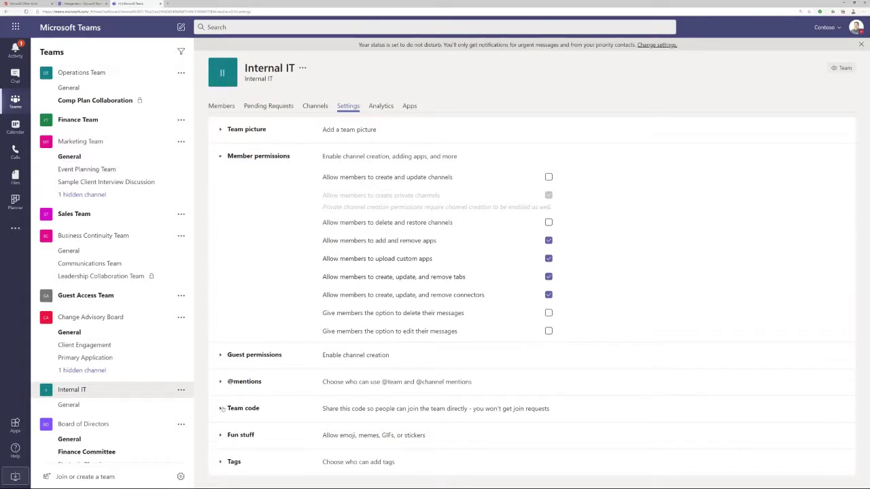
- Review the Internal IT team's Fun stuff options for Giphy, stickers and memes, and collapse the section
click(220, 436)
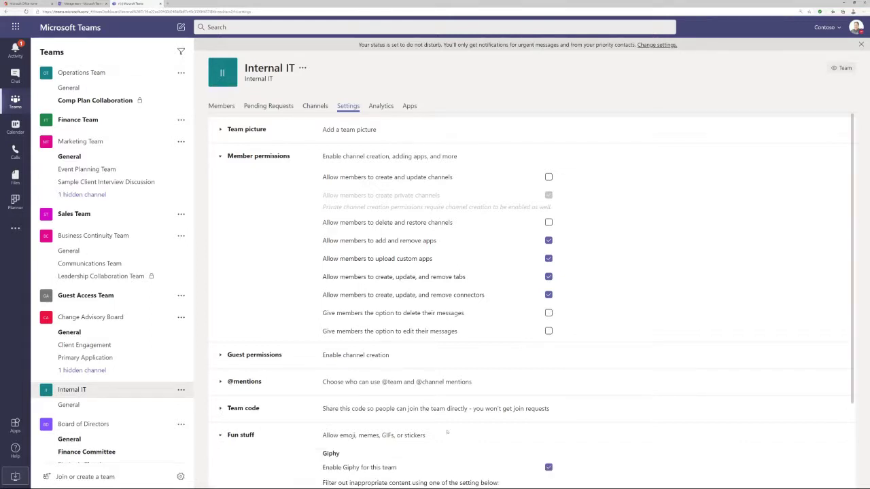
scroll(447, 432, down, 3)
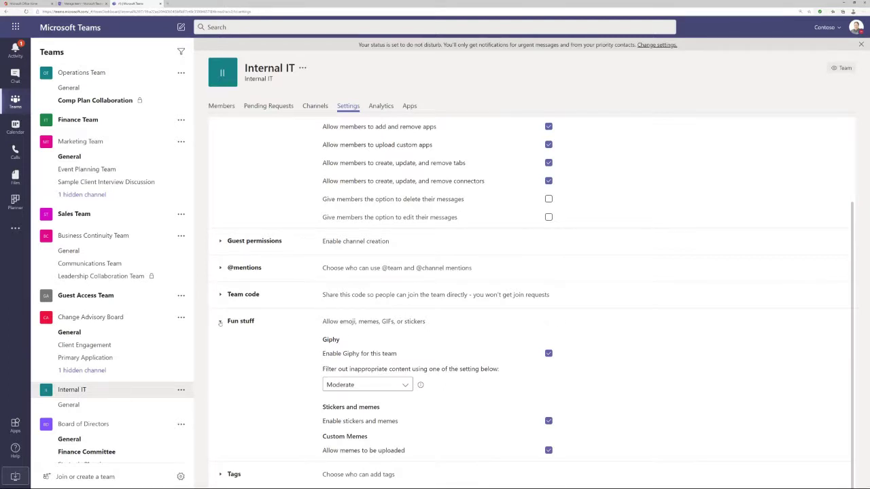
click(219, 322)
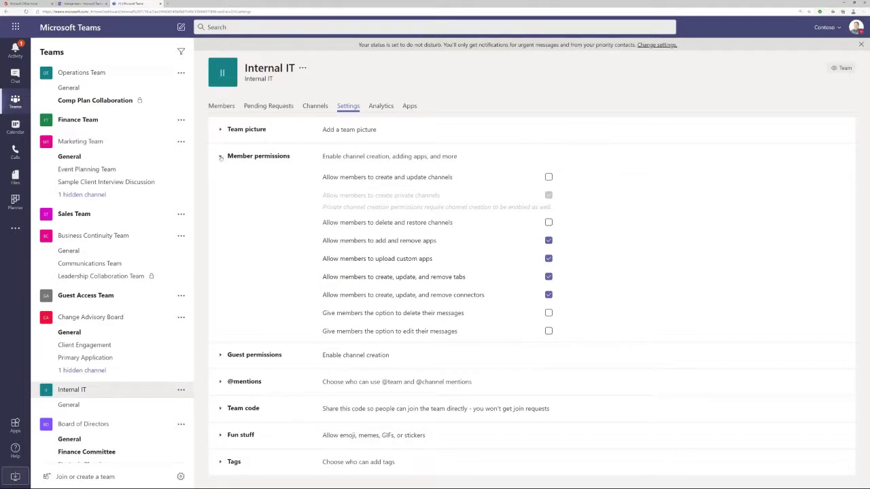
- Collapse the Internal IT team's member permissions, and check the available options for joining or creating a team and the overview of managed teams
click(223, 157)
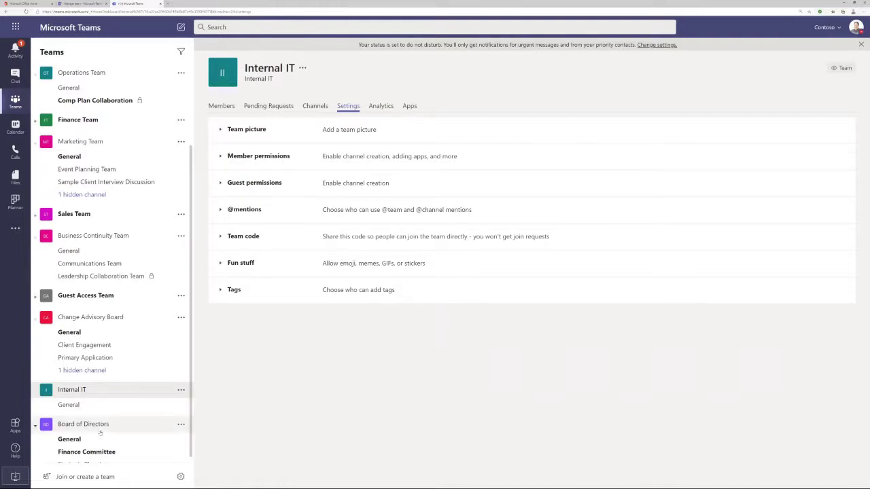
click(105, 478)
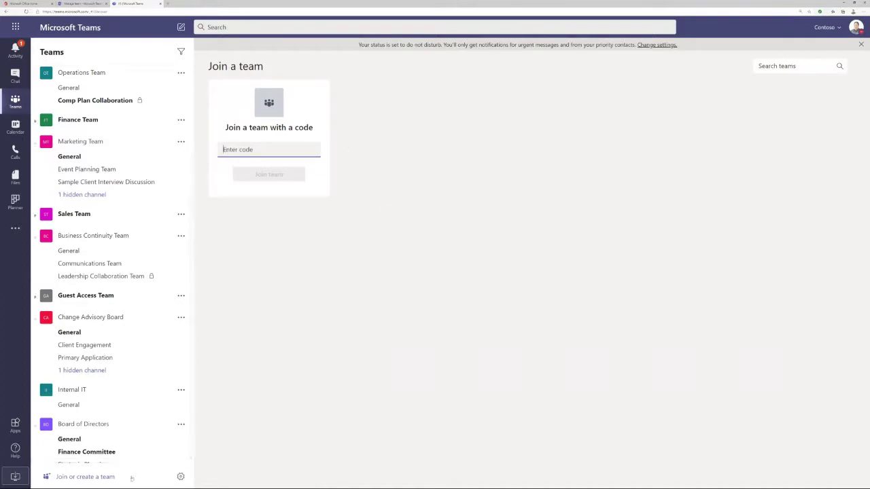
click(180, 477)
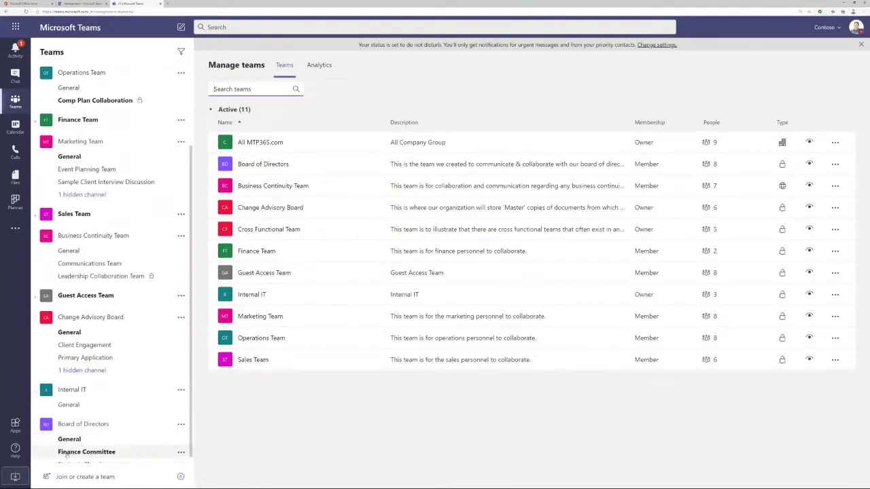
click(68, 478)
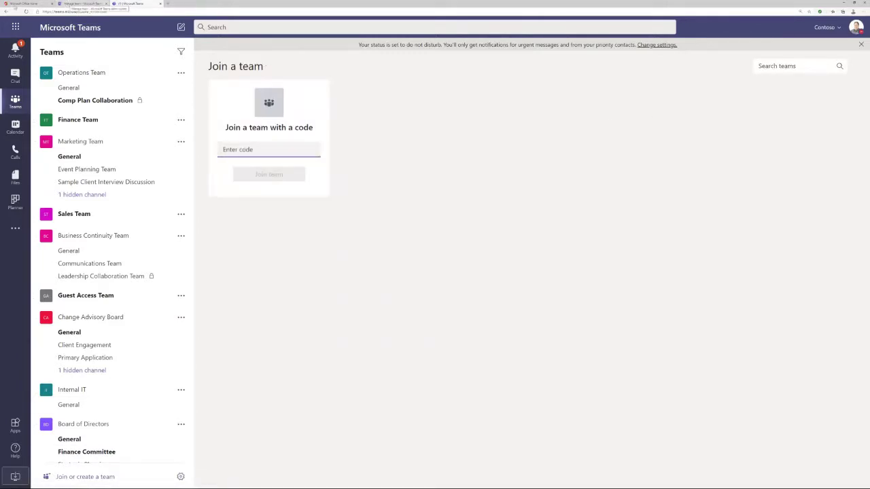
- Switch to the Microsoft 365 admin center from the Office home page and open the list of groups
click(22, 4)
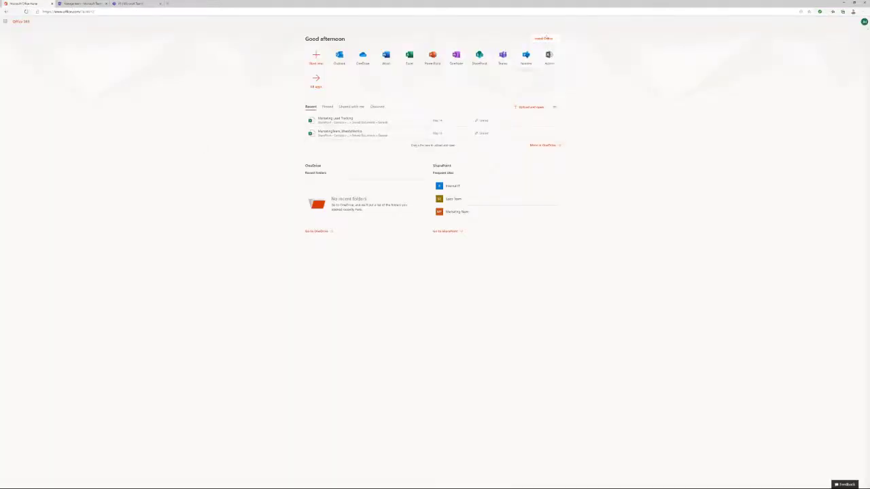
click(553, 60)
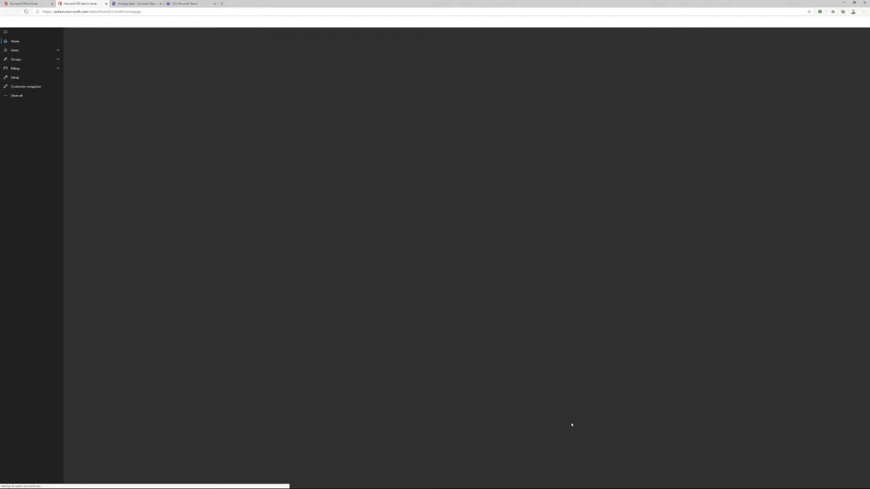
click(22, 59)
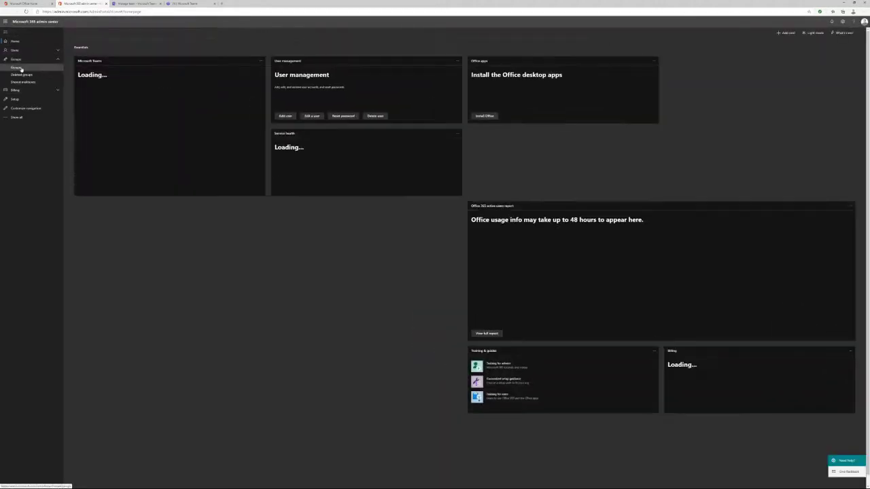
click(16, 68)
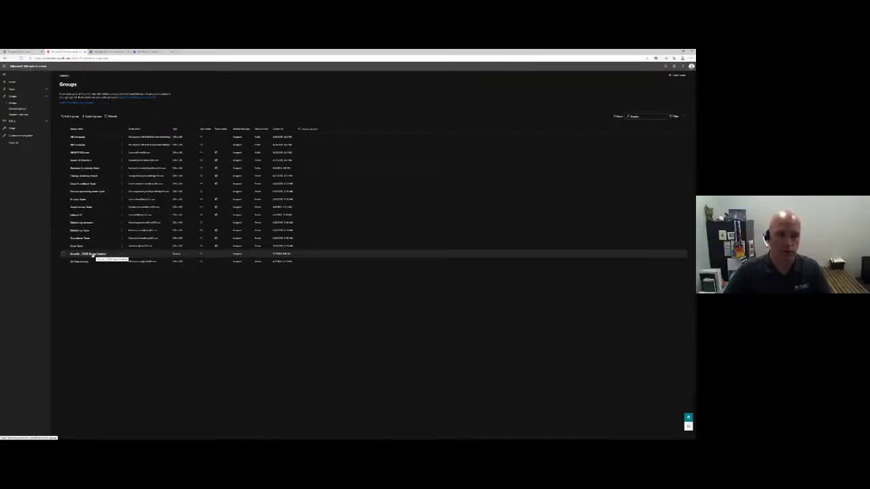
click(92, 254)
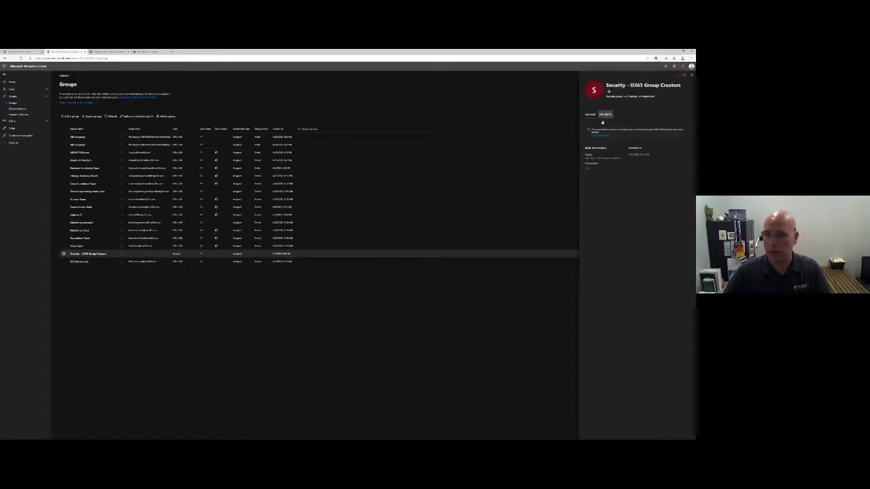
click(605, 114)
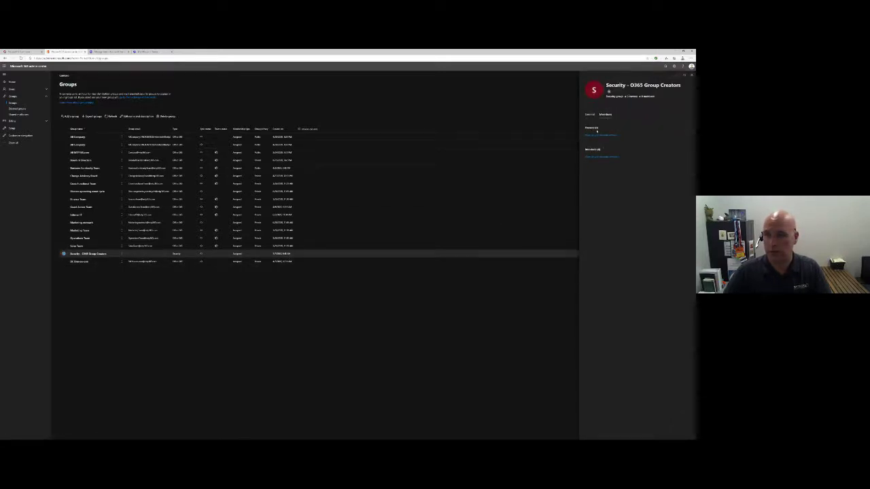
click(601, 136)
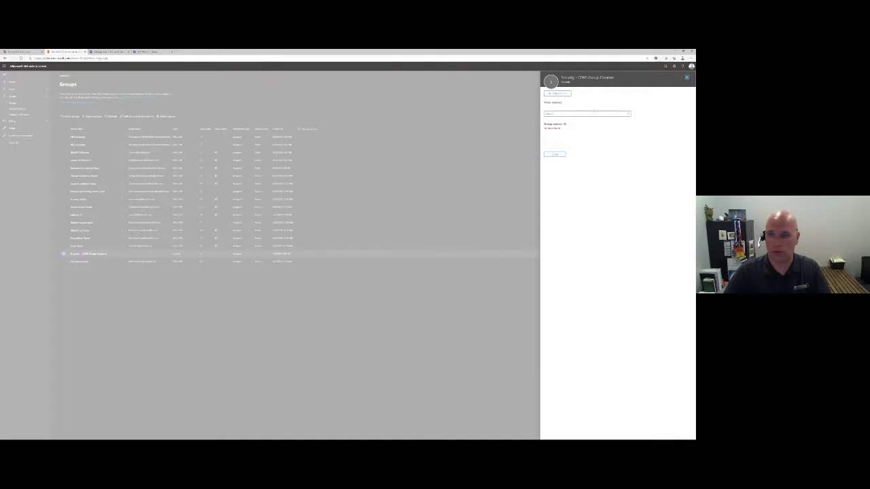
click(571, 114)
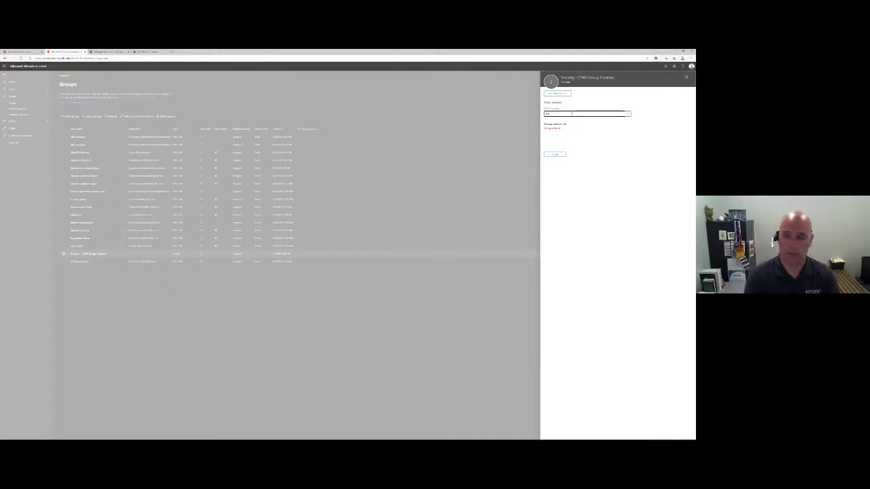
text(adel)
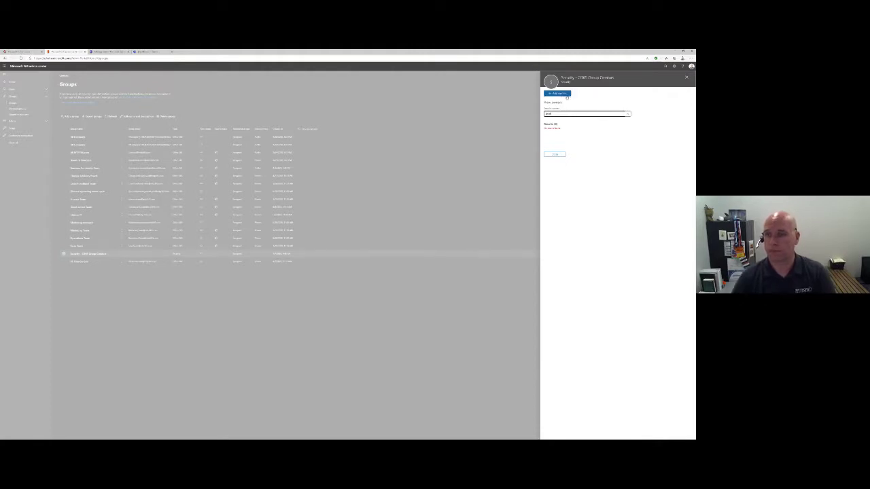
click(567, 96)
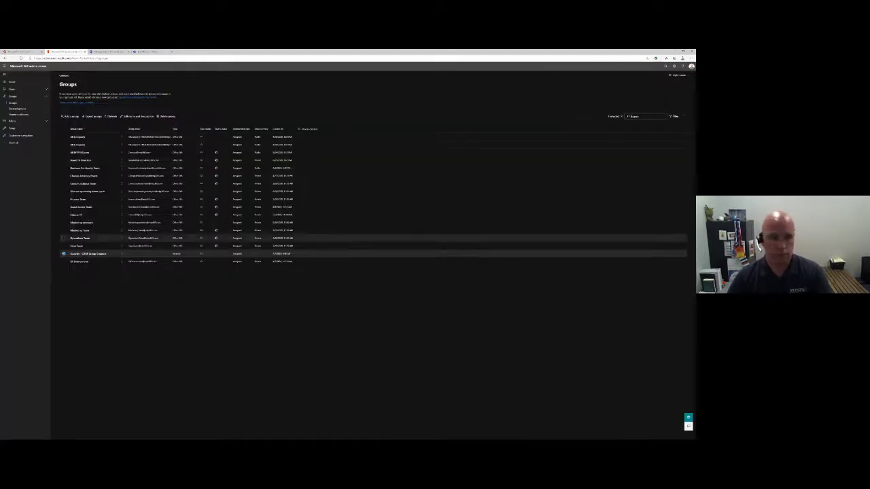
- Open the membership of the Security - O365 Group Creators group and add the CTO's account as a member
click(72, 254)
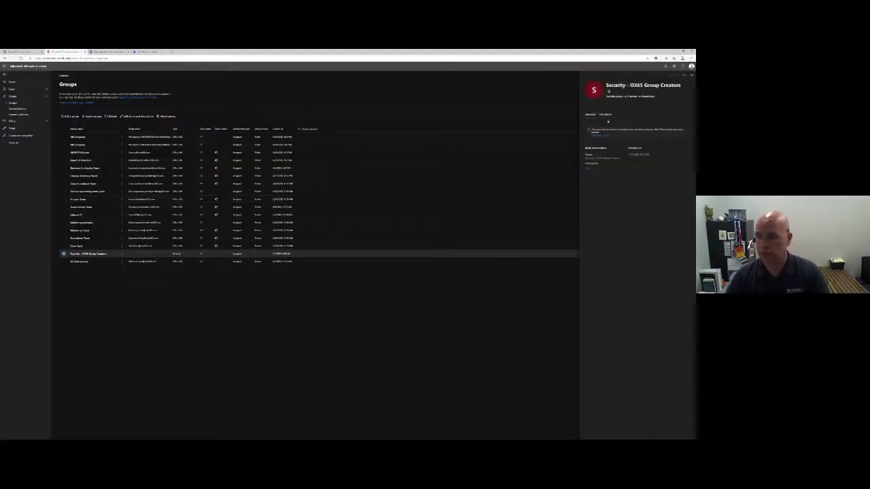
click(606, 115)
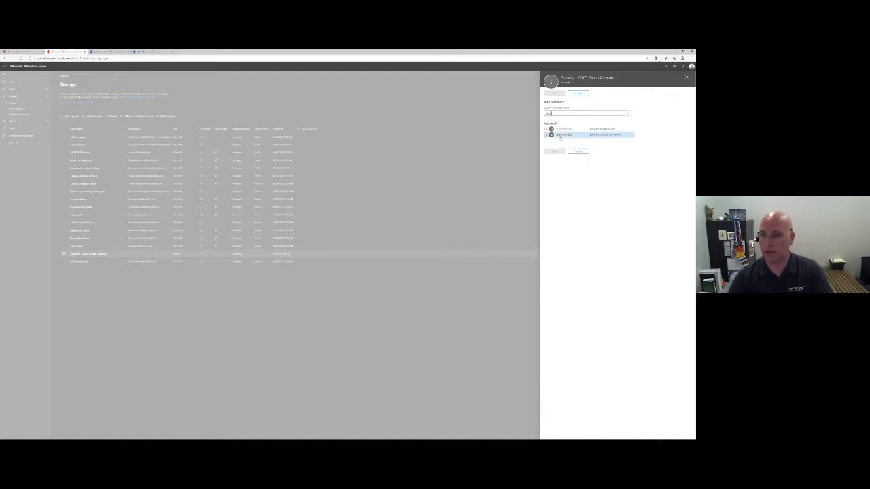
click(549, 129)
click(556, 162)
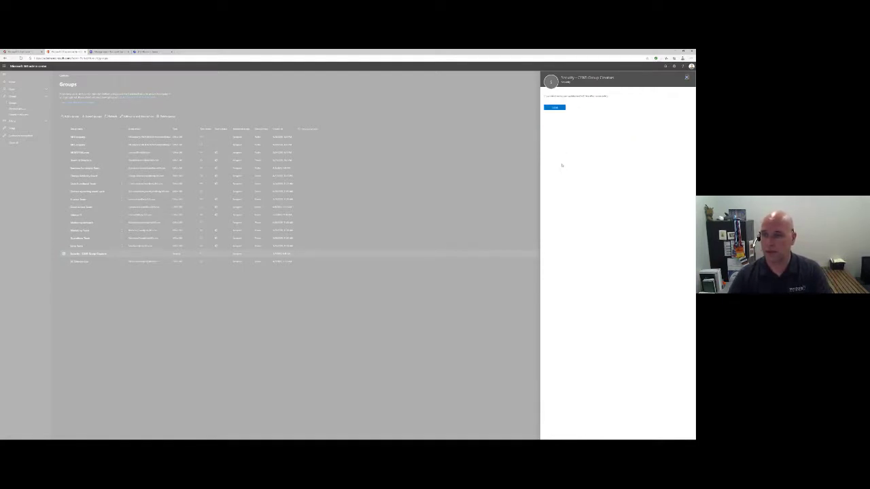
click(555, 108)
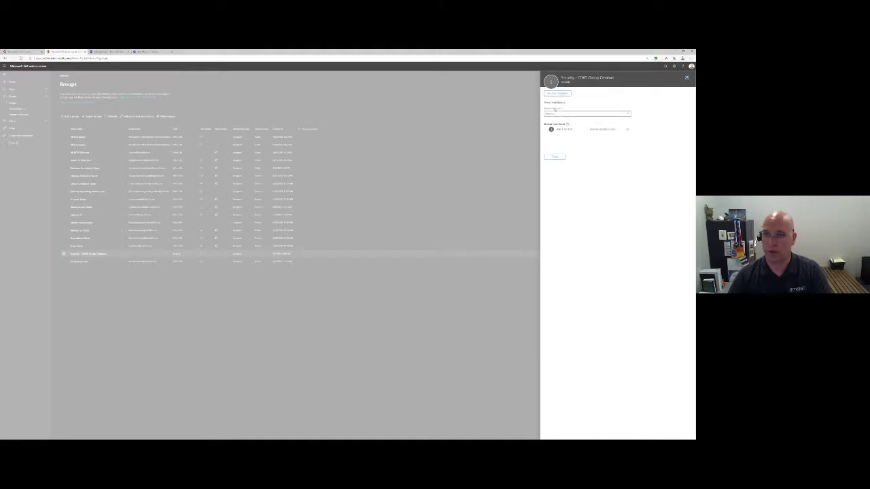
- Find the marketing and communications employee's account and add it as a member of the Security - O365 Group Creators group
click(557, 93)
click(566, 114)
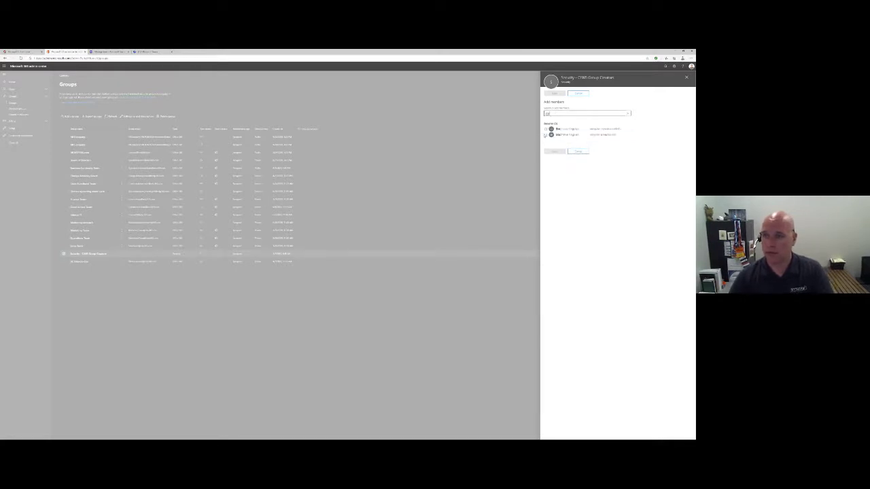
click(546, 135)
click(560, 161)
click(554, 108)
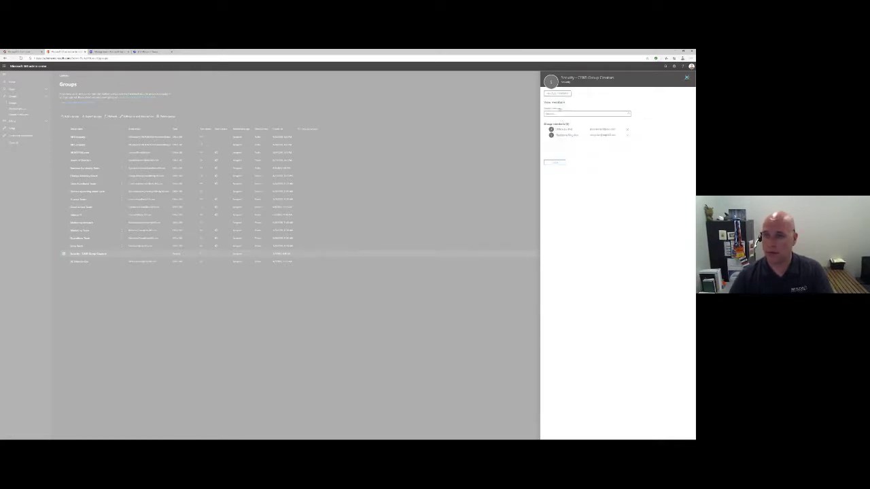
click(557, 93)
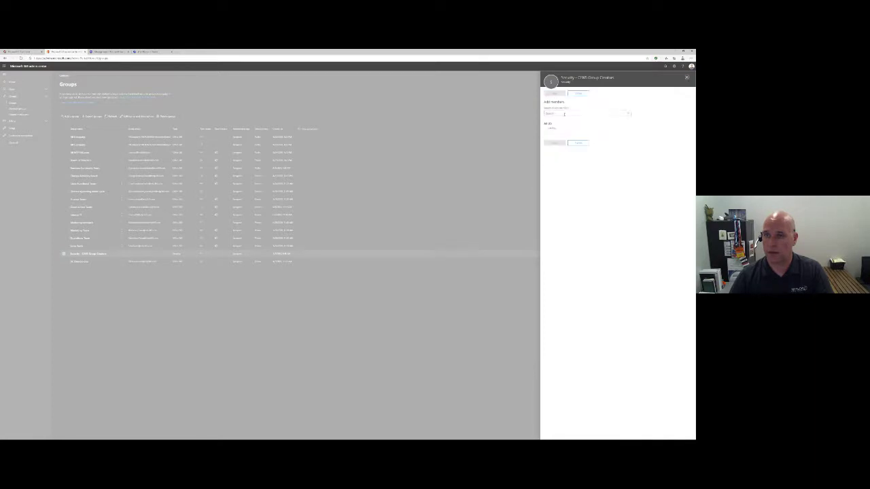
text(nathan)
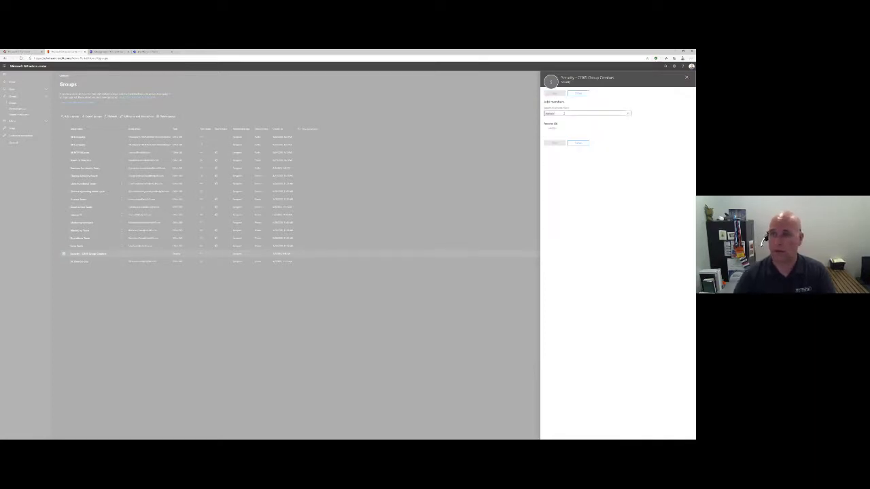
click(546, 135)
click(557, 168)
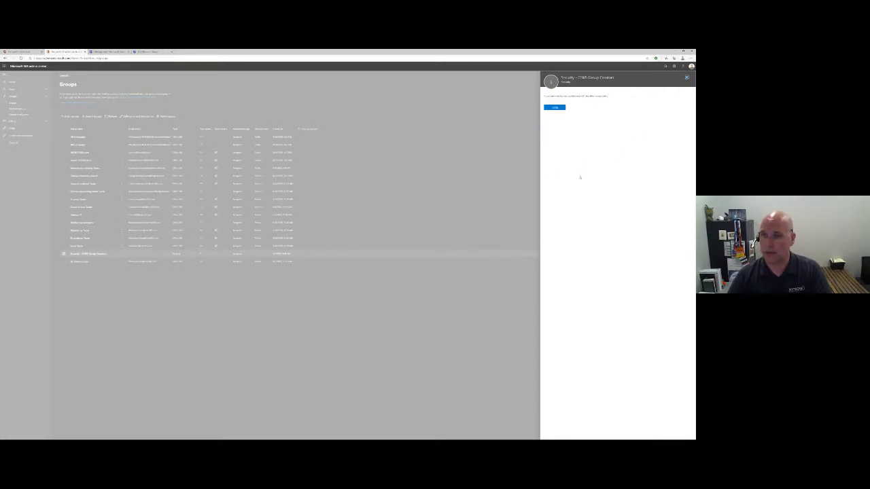
click(555, 107)
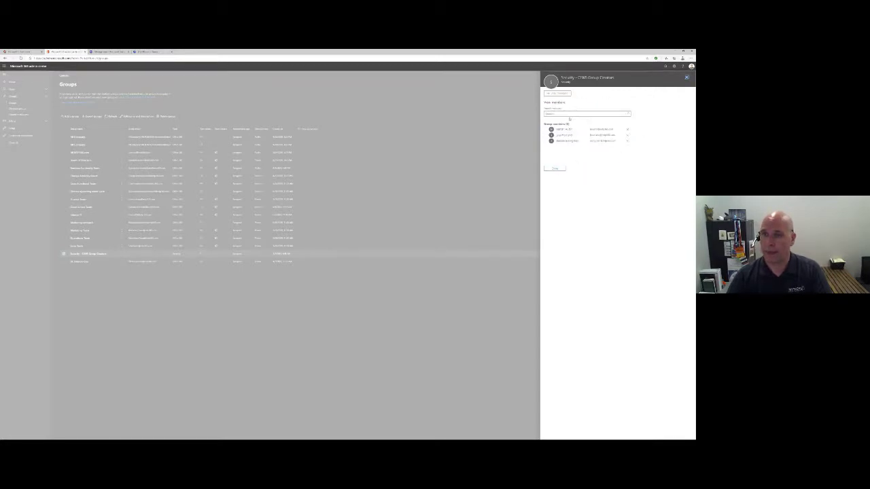
click(687, 78)
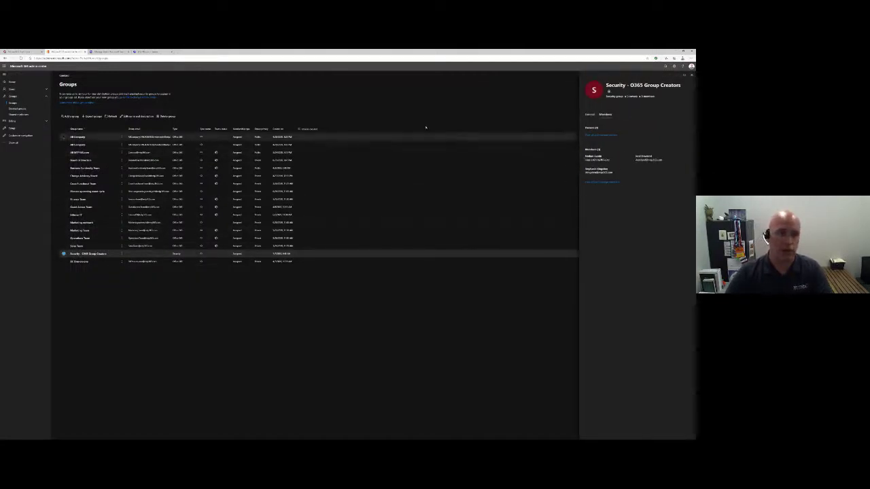
- Switch back to Microsoft Teams, reload the join-or-create page, and view the team creation options without creating a team
click(105, 51)
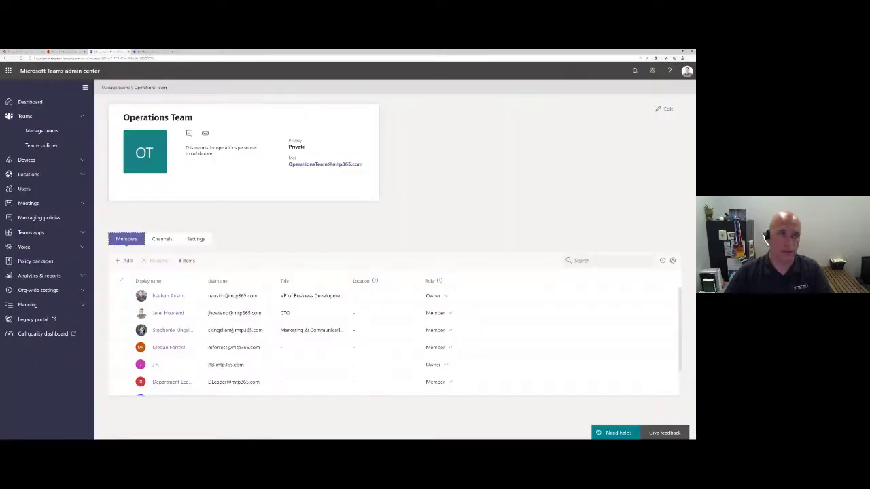
click(150, 51)
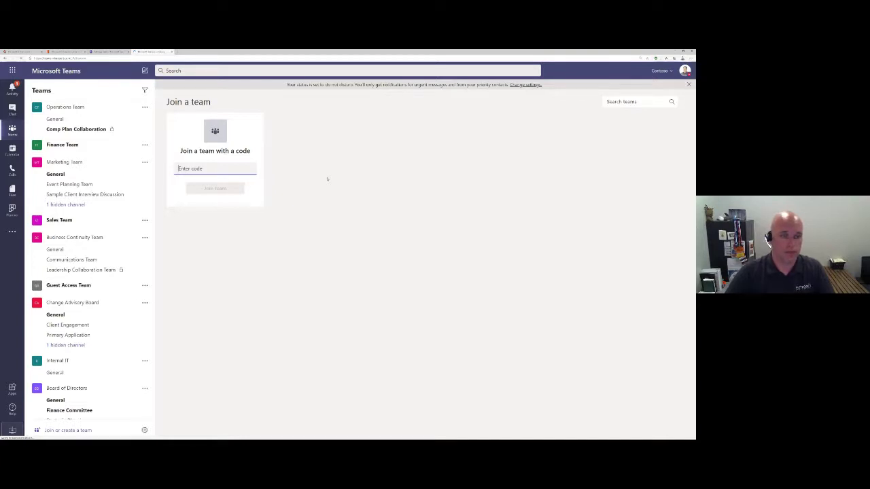
key(F5)
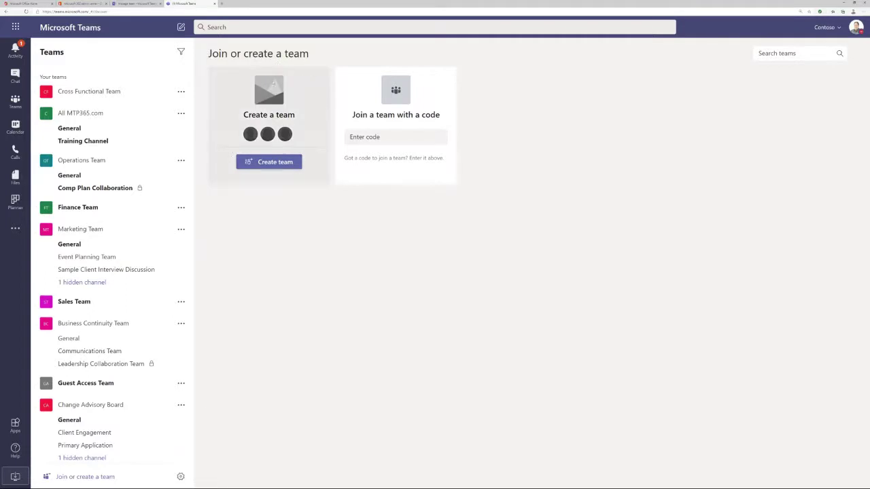
click(284, 168)
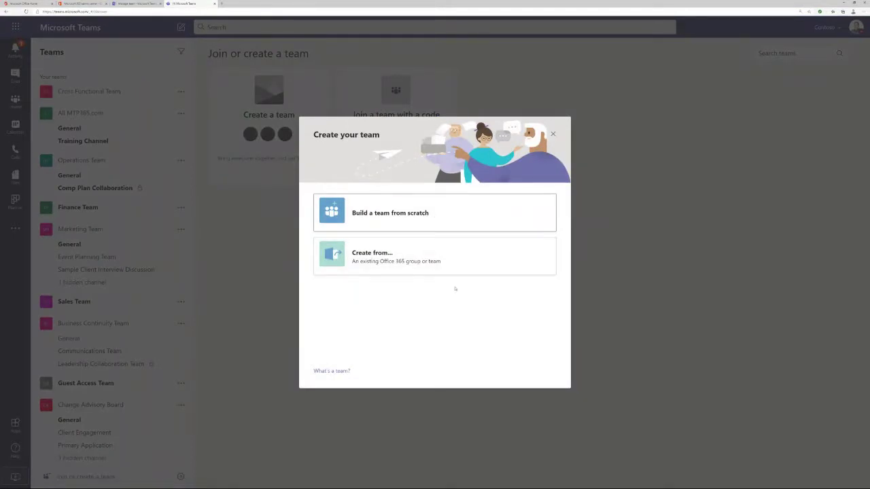
click(553, 134)
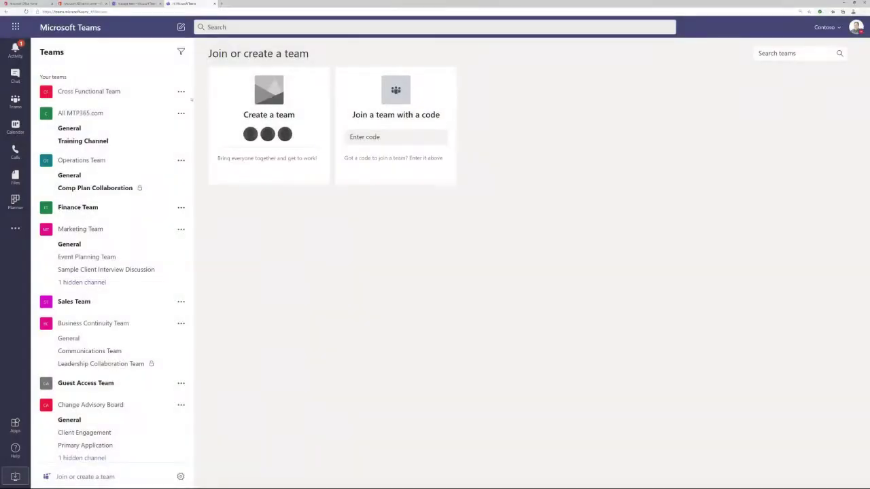
mouse_move(305, 97)
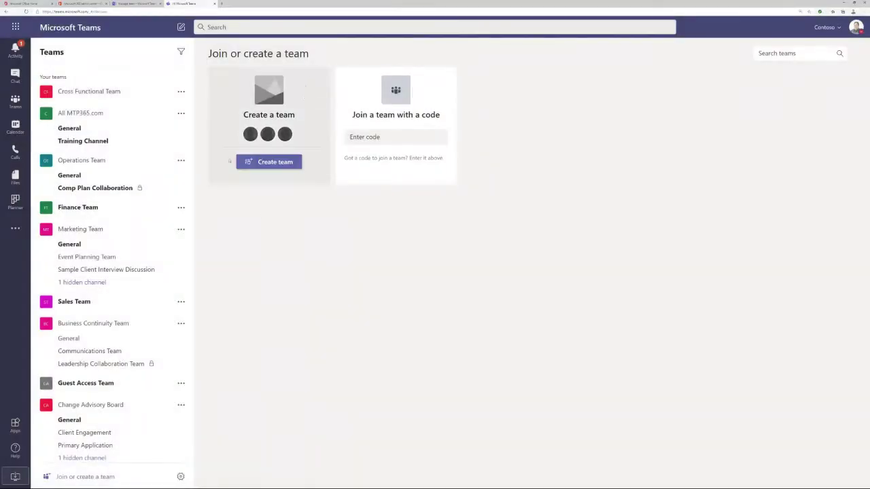
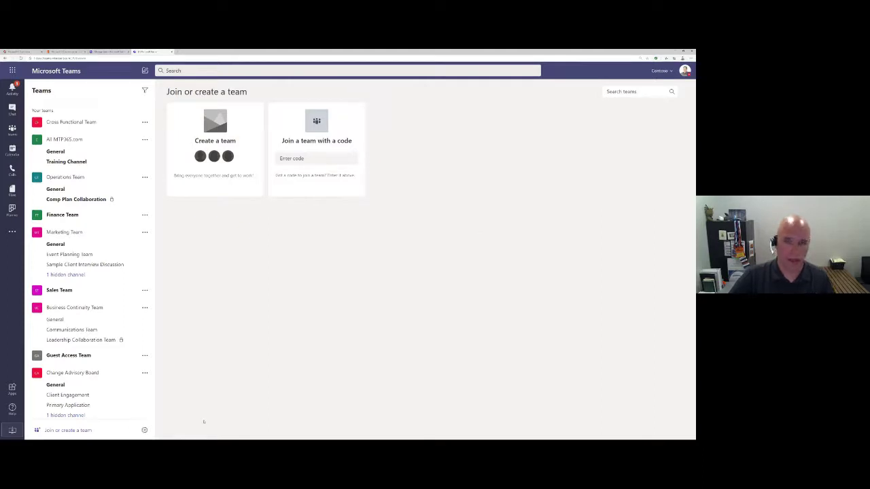
- Switch to the standard user's Microsoft Teams window and open the management page of the Cross Functional Team
key(alt+Tab)
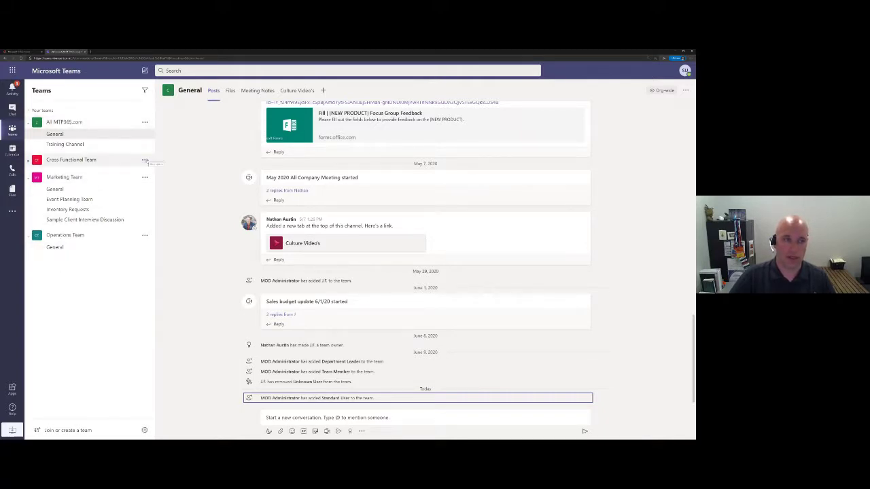
click(145, 161)
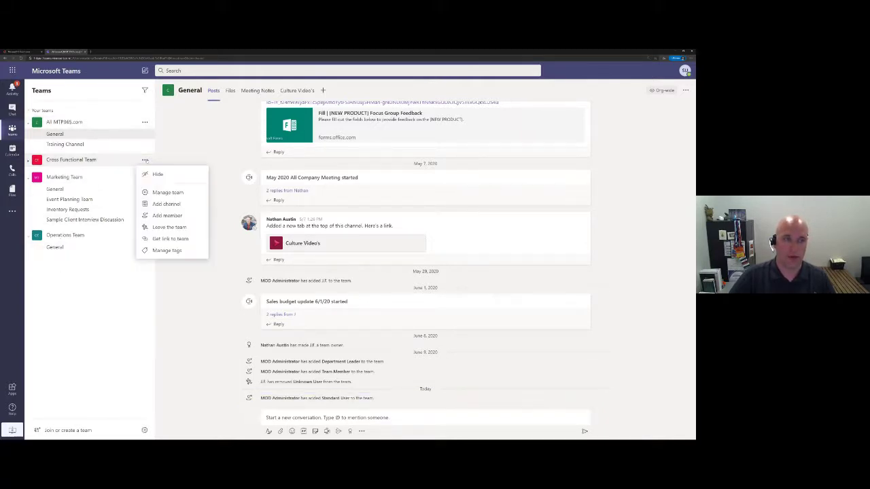
click(169, 192)
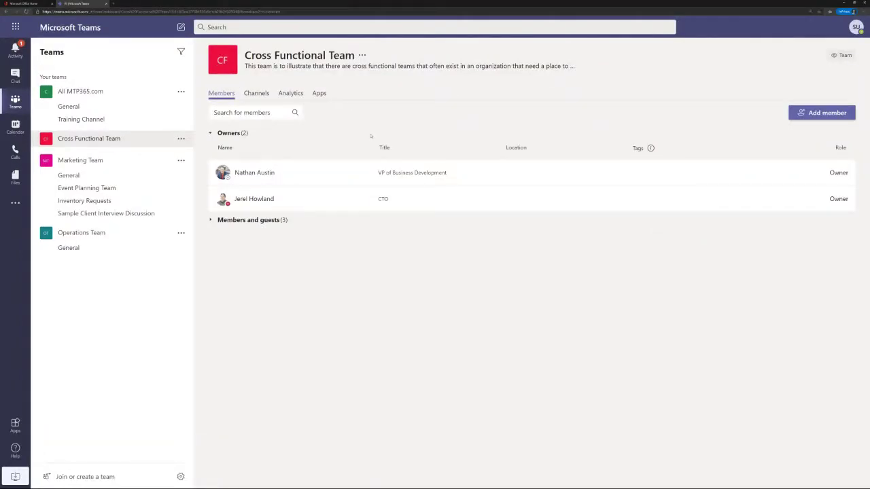
- Open the page for joining teams as the standard user and join the public Business Continuity Team
click(91, 478)
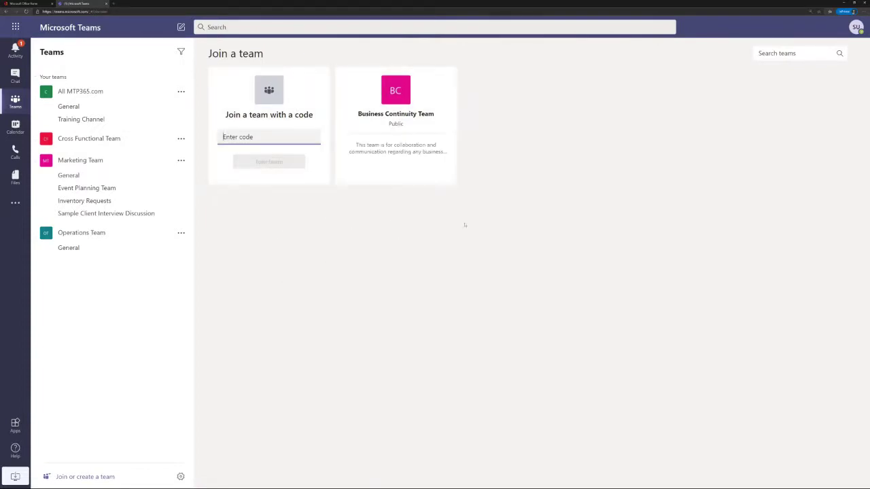
mouse_move(352, 72)
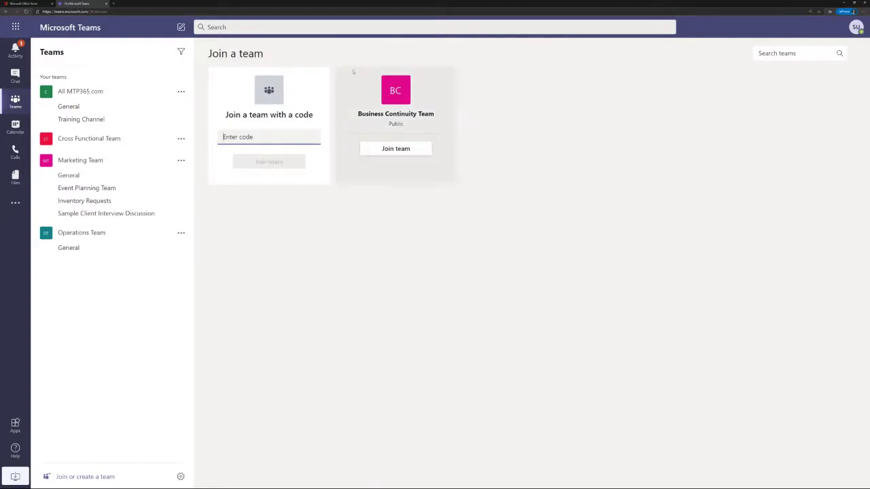
click(405, 152)
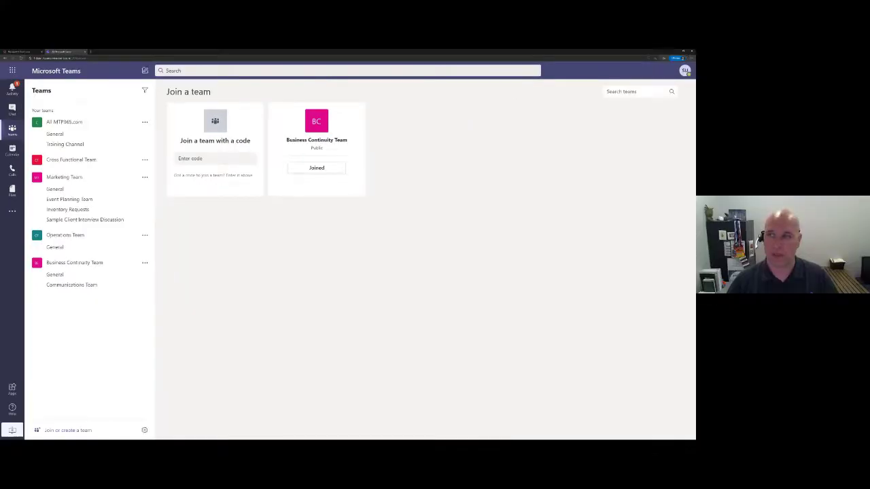
- Switch back to the team owner's Microsoft Teams window and open the settings of the Internal IT team
click(674, 52)
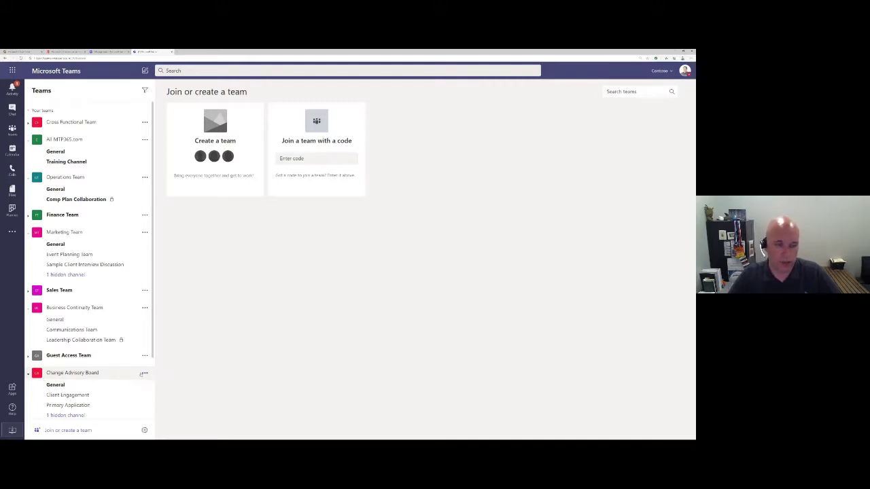
scroll(129, 373, down, 3)
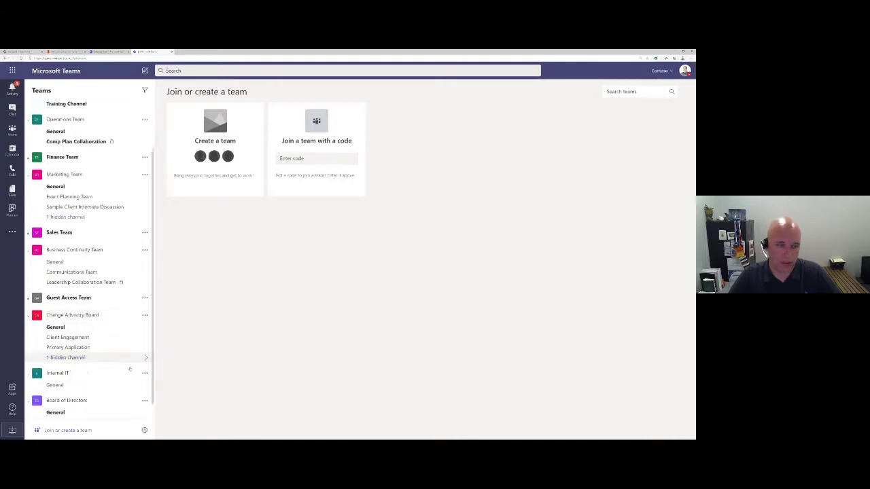
click(145, 350)
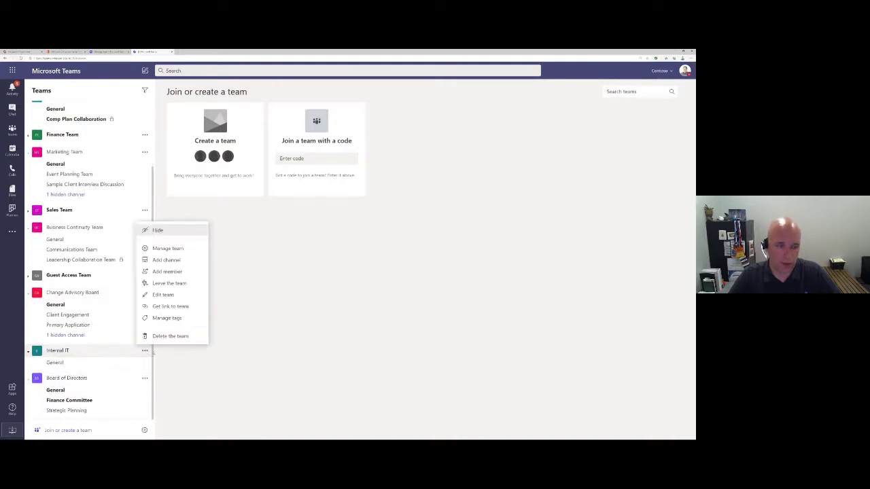
click(168, 248)
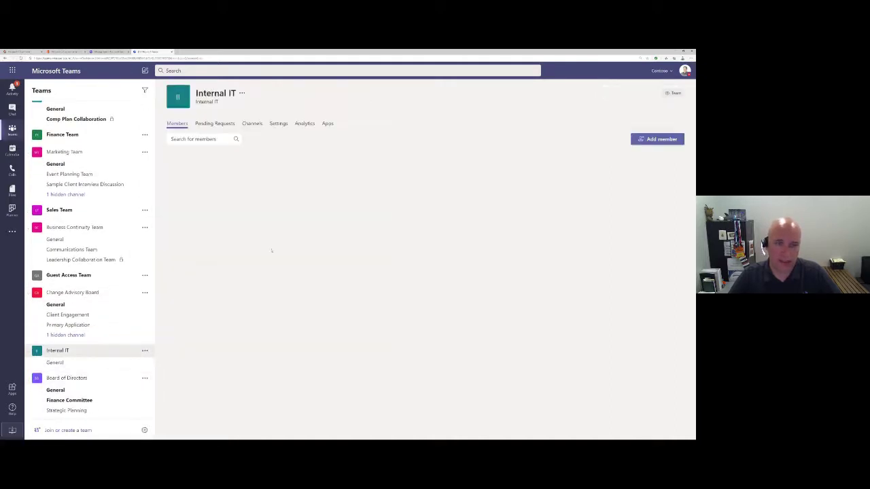
click(279, 123)
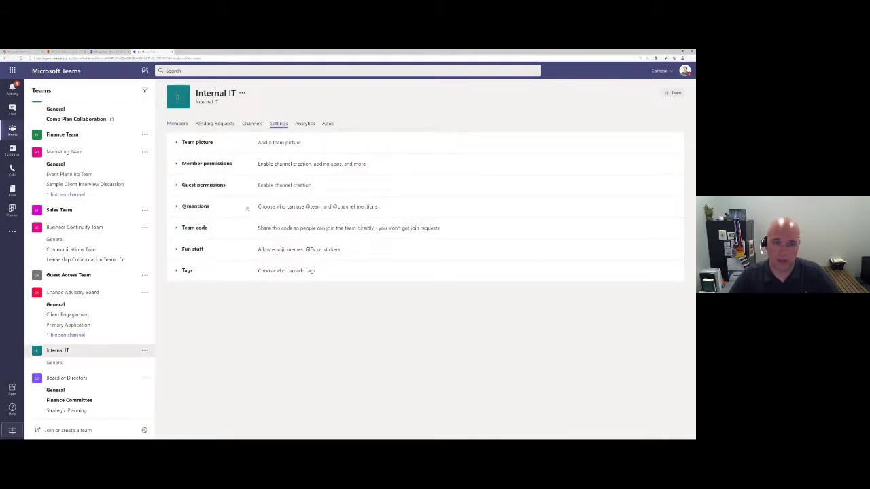
- Allow Internal IT members to create and update channels, delete and restore channels, and delete and edit their messages
click(176, 186)
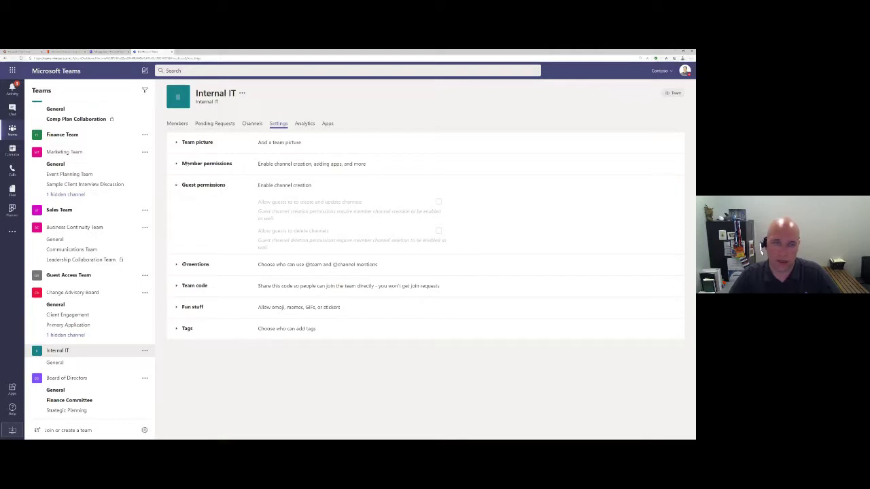
click(177, 164)
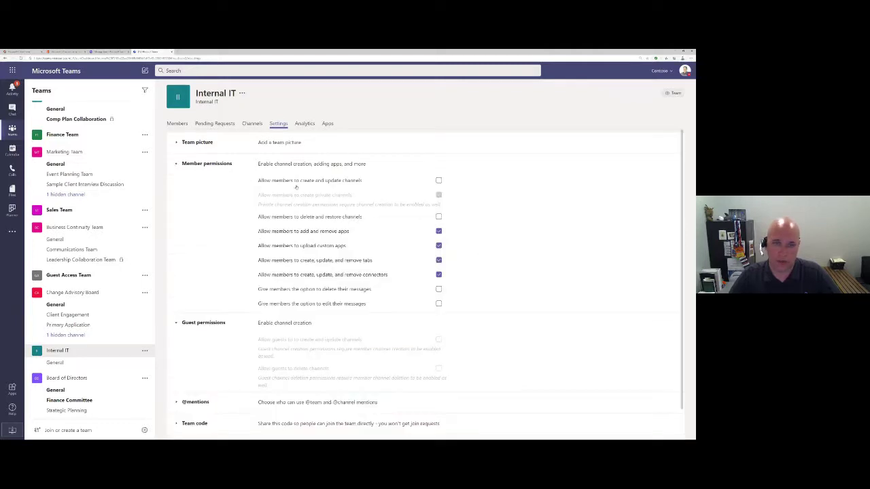
click(439, 181)
click(438, 209)
click(438, 281)
click(438, 296)
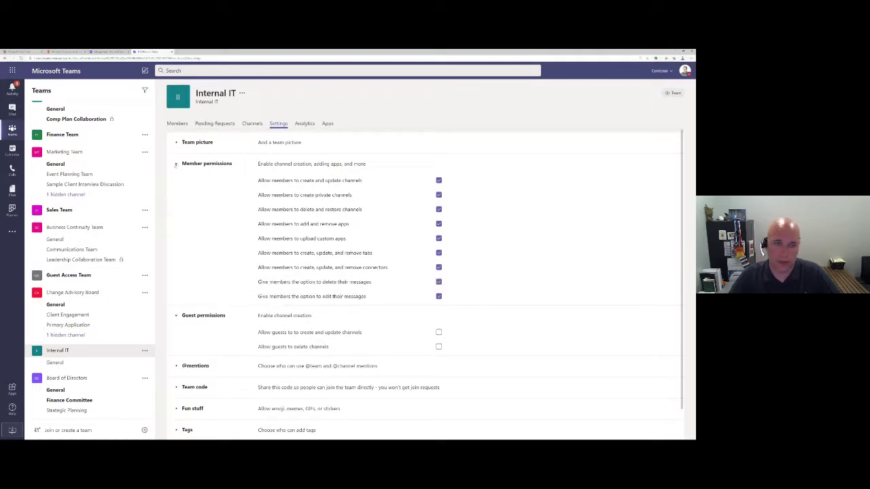
click(176, 165)
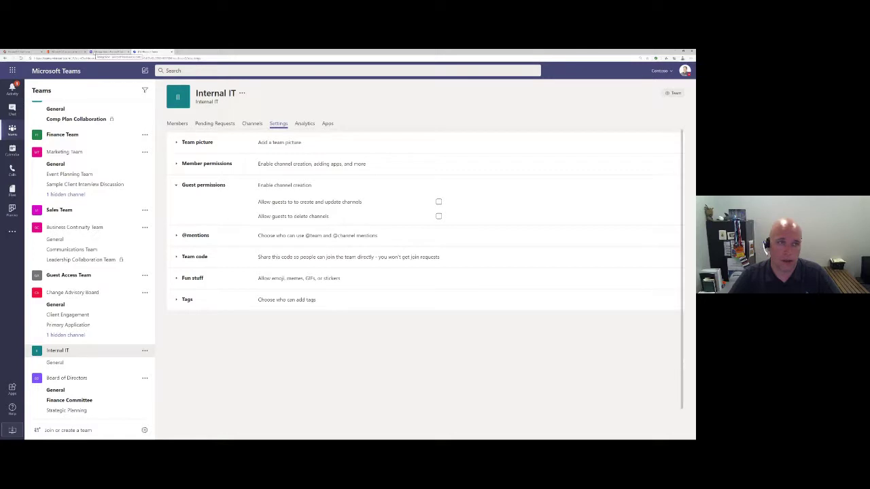
- Switch to the Microsoft Teams admin center and examine the org-wide guest access settings for calling, meetings and messaging
click(95, 53)
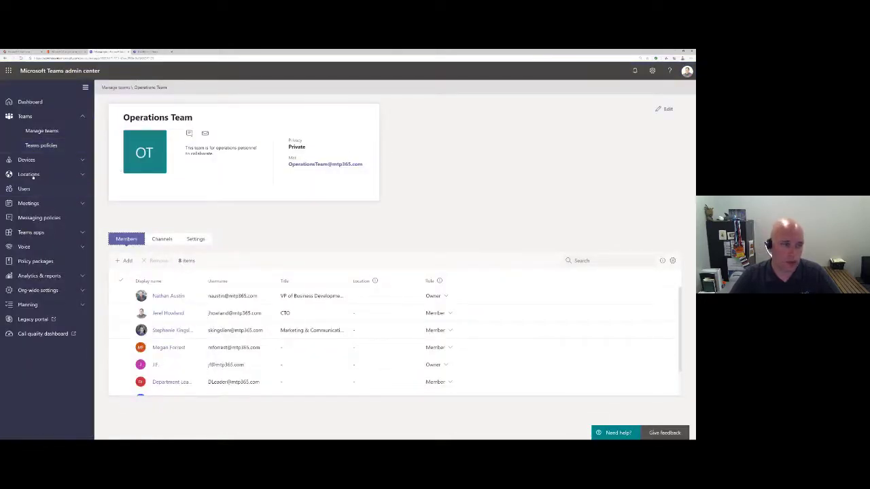
click(42, 261)
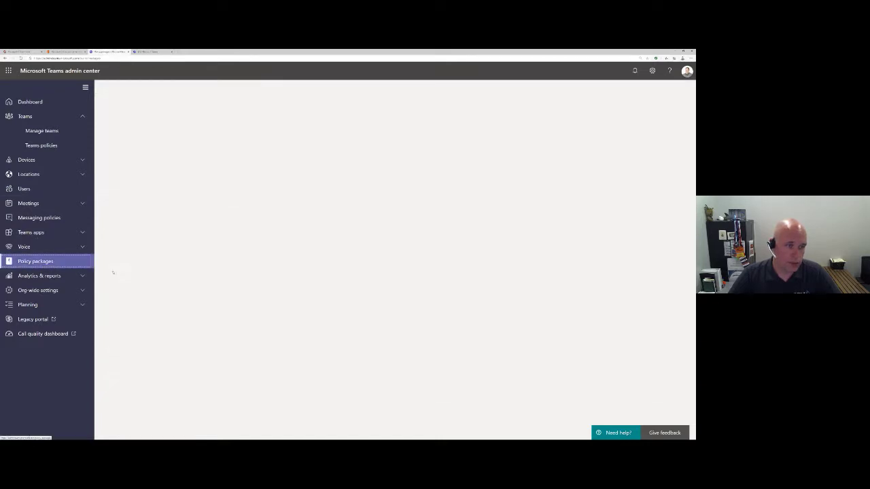
click(61, 291)
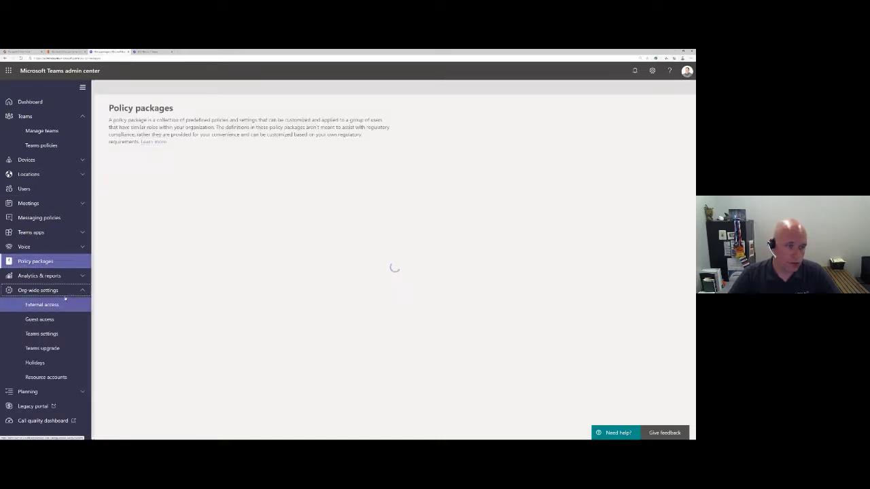
click(61, 305)
click(87, 319)
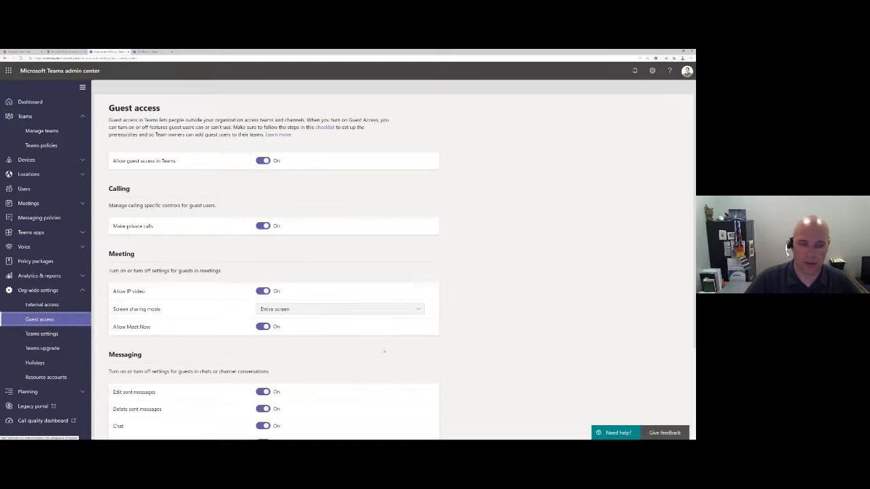
scroll(472, 360, down, 3)
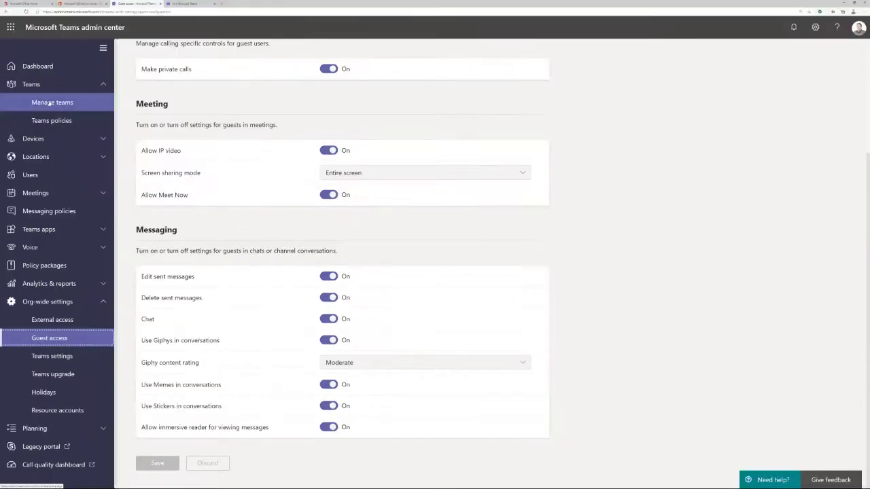
- Open the Operations Team from the list of managed teams and view its conversation and channel settings
click(50, 103)
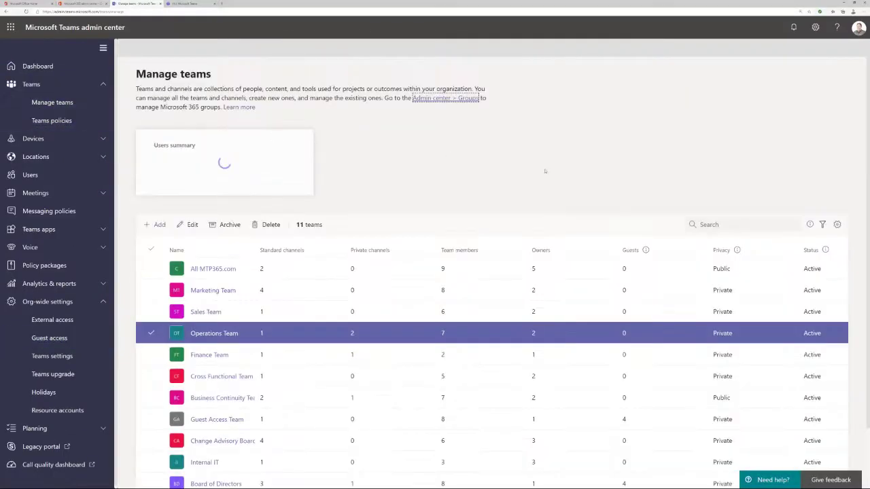
click(210, 334)
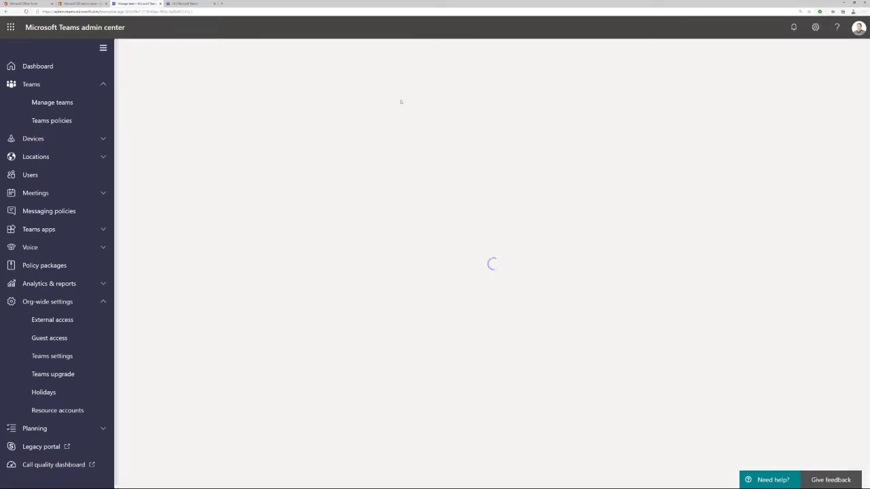
click(244, 238)
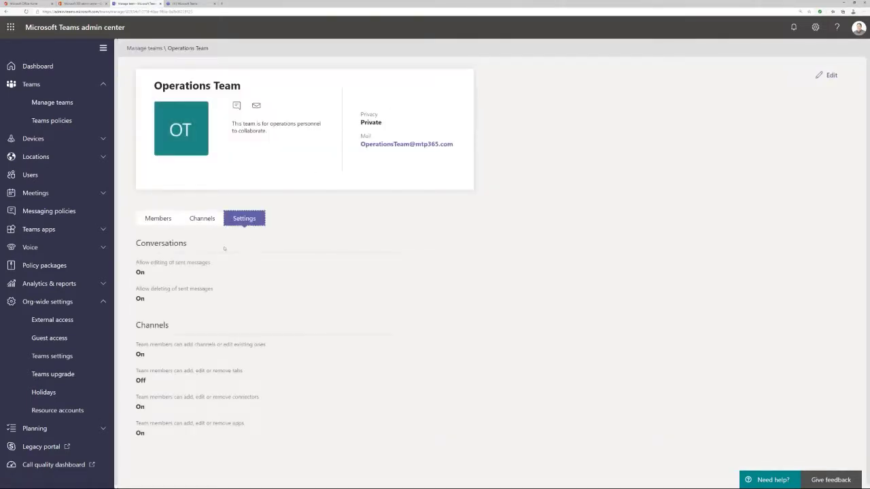
- Examine the editable conversation and channel options of the Operations Team, and close the team editor without changing anything
click(828, 75)
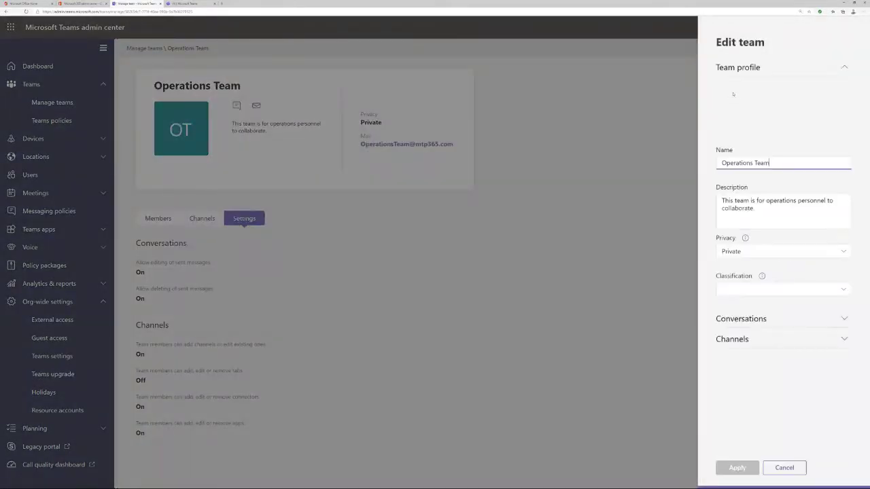
click(738, 340)
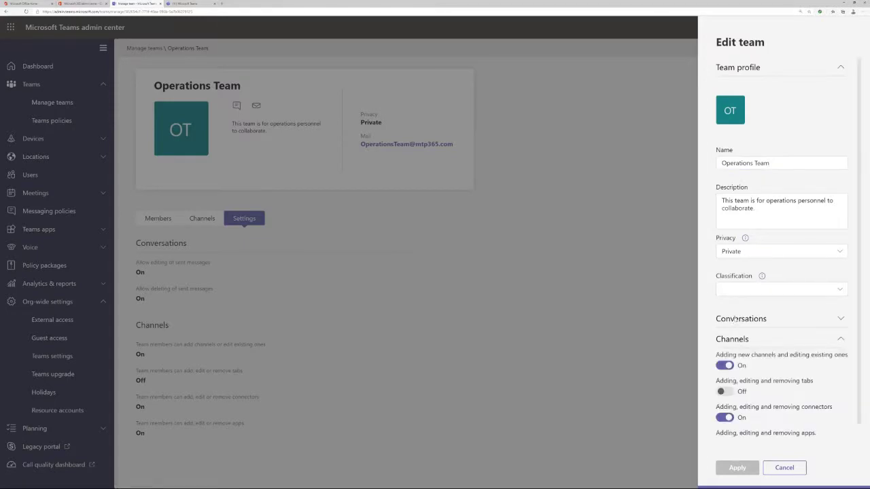
click(735, 320)
click(735, 319)
click(739, 339)
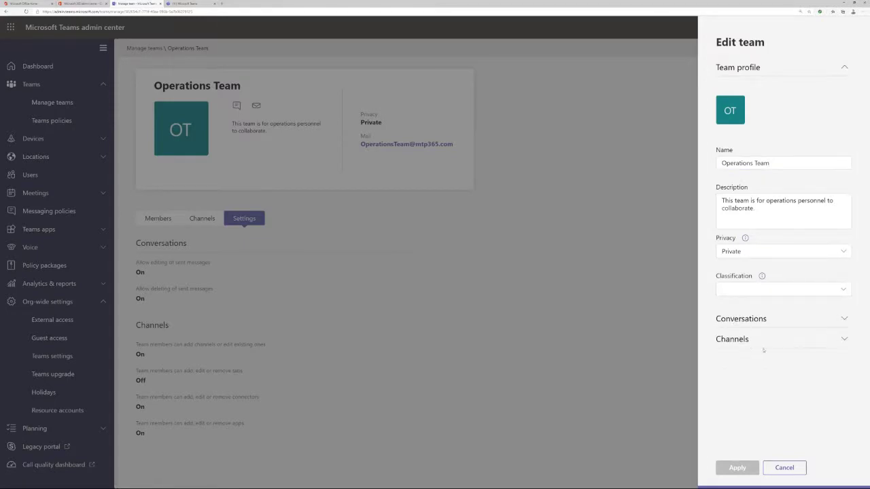
click(787, 469)
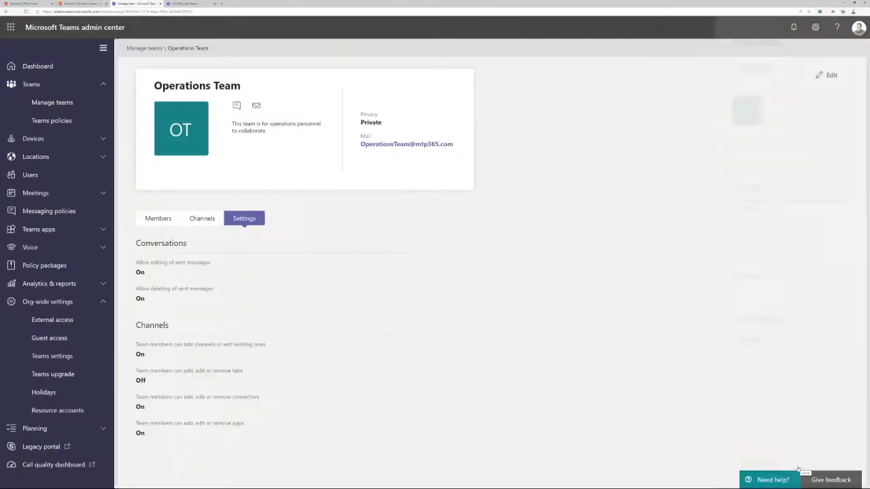
- Review the Global (Org-wide default) Teams policy without changing it, and return to the list of managed teams
click(53, 120)
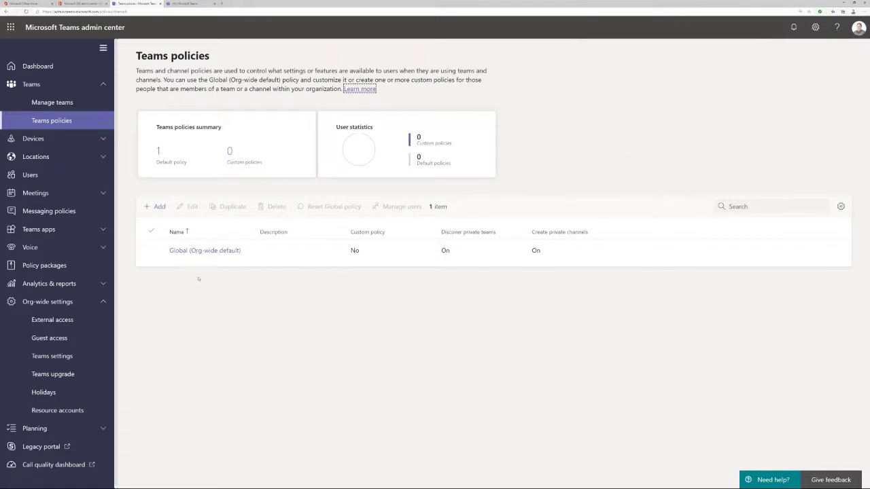
click(193, 251)
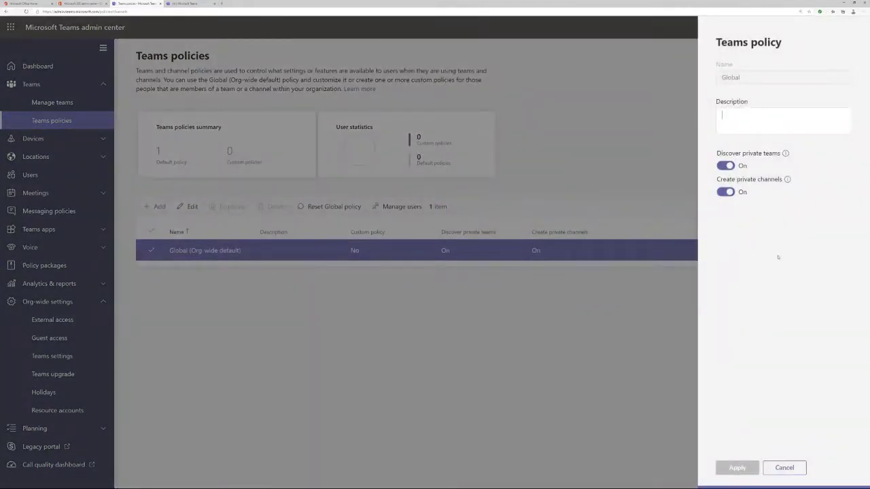
click(785, 468)
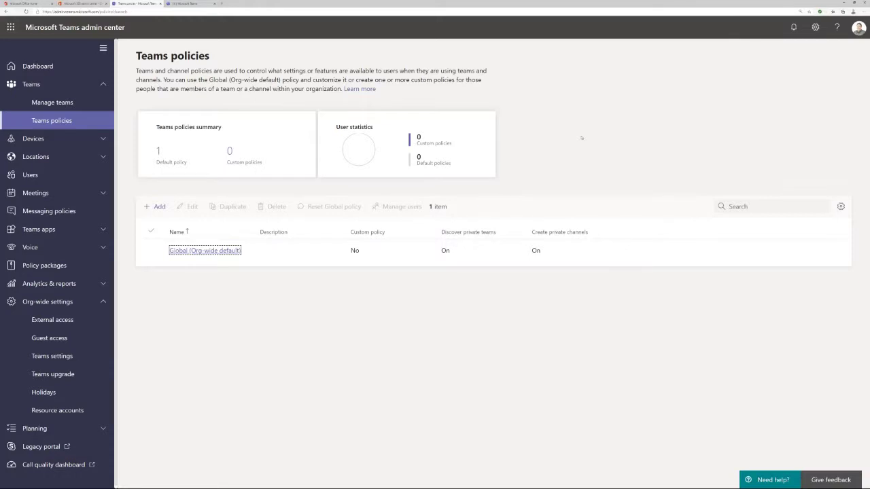
click(60, 103)
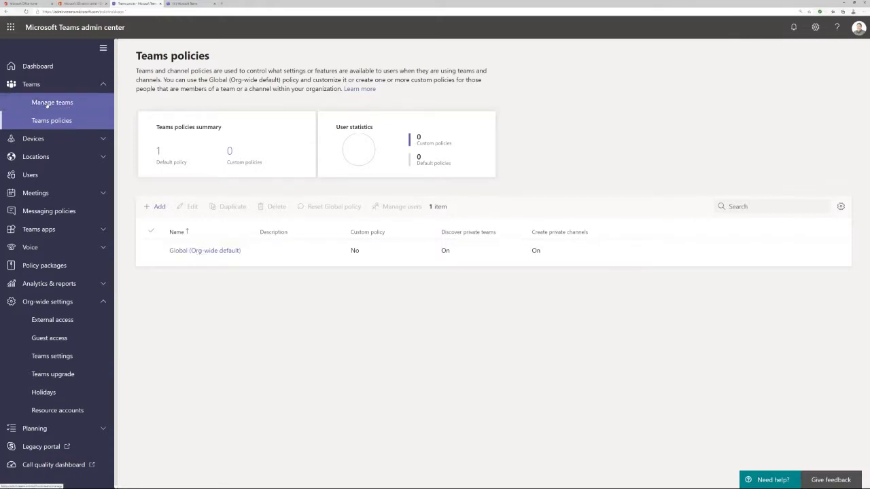